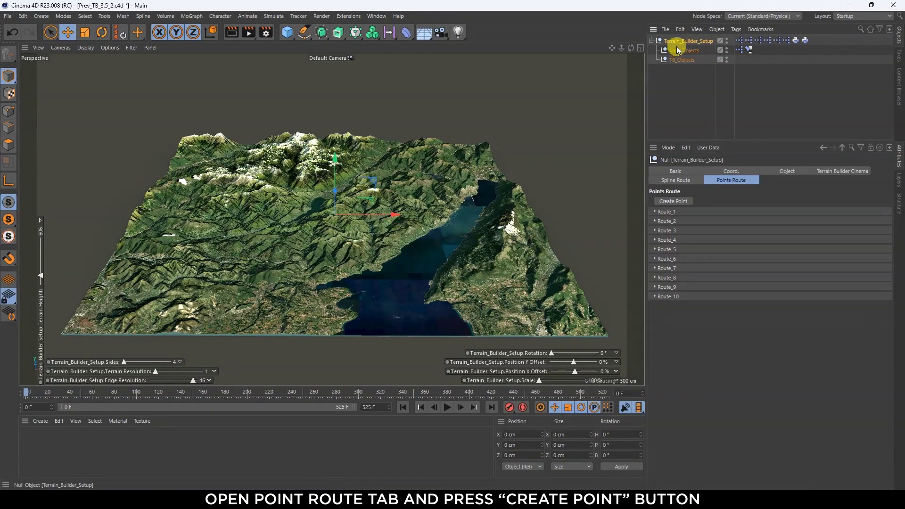
# Create Map_Point_1 as a bike pin on the terrain and drag it to a new mountain spot.
pyautogui.click(667, 202)
pyautogui.scroll(3, 338, 220)
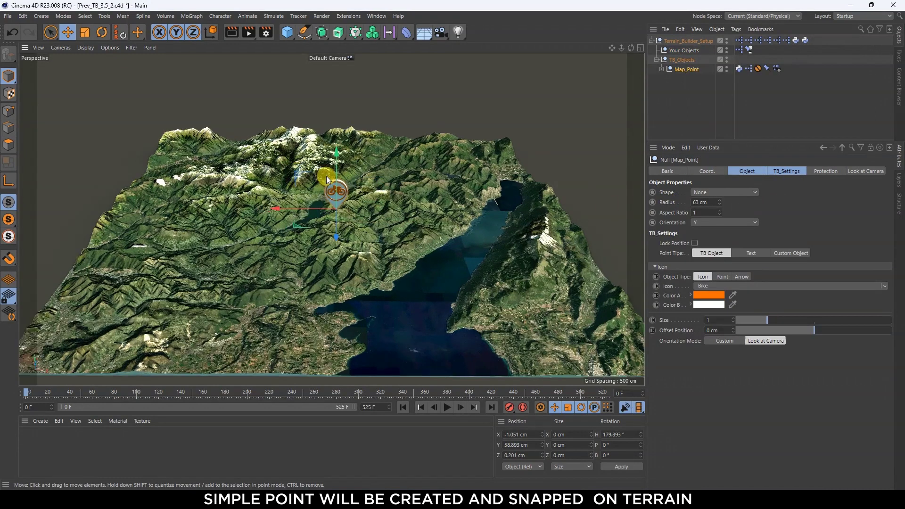
pyautogui.scroll(3, 326, 176)
pyautogui.scroll(2, 360, 198)
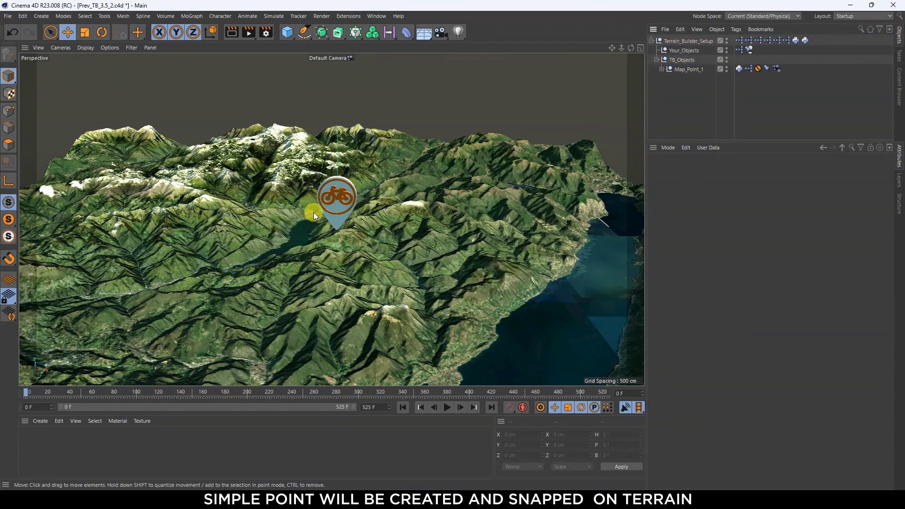
pyautogui.moveTo(308, 239)
pyautogui.mouseDown()
pyautogui.moveTo(186, 223)
pyautogui.moveTo(415, 231)
pyautogui.moveTo(393, 249)
pyautogui.moveTo(546, 262)
pyautogui.moveTo(269, 273)
pyautogui.moveTo(377, 247)
pyautogui.moveTo(372, 253)
pyautogui.moveTo(388, 227)
pyautogui.mouseUp()
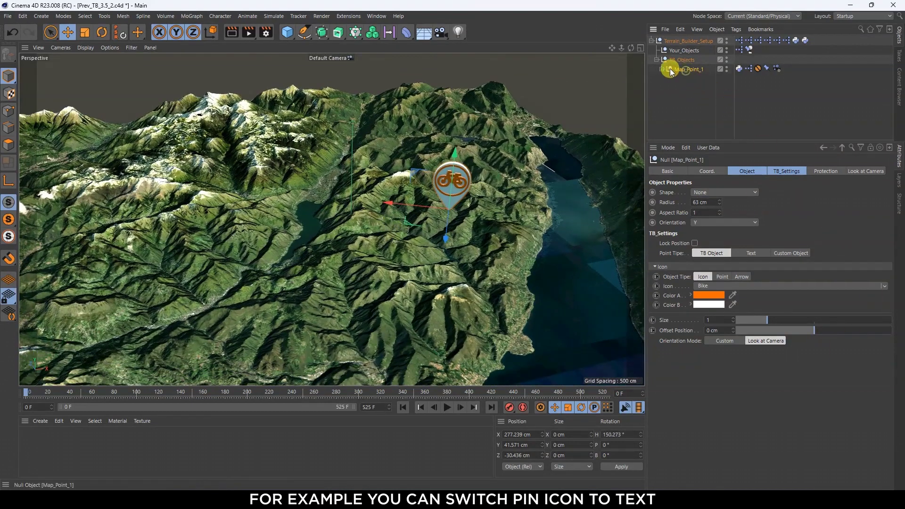
# In TB_Settings, set Point Type to Text with grey-blue text colour.
pyautogui.click(779, 173)
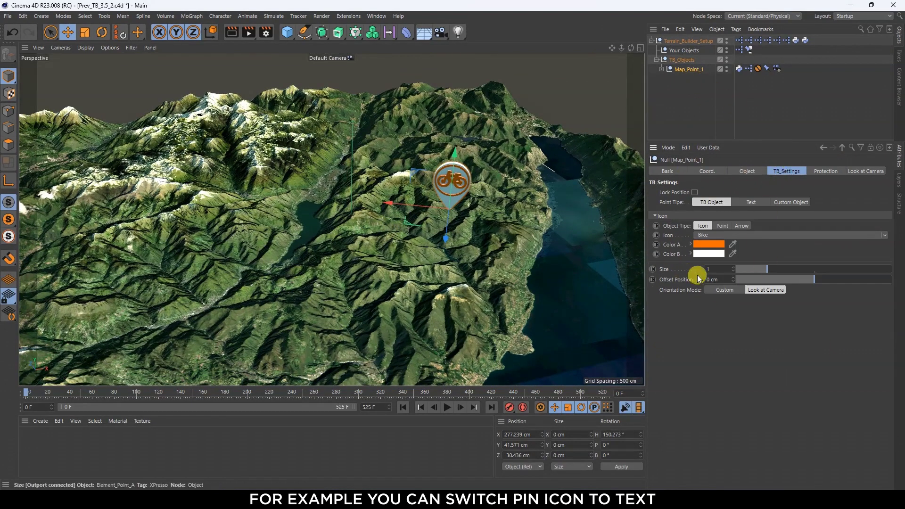
pyautogui.click(751, 202)
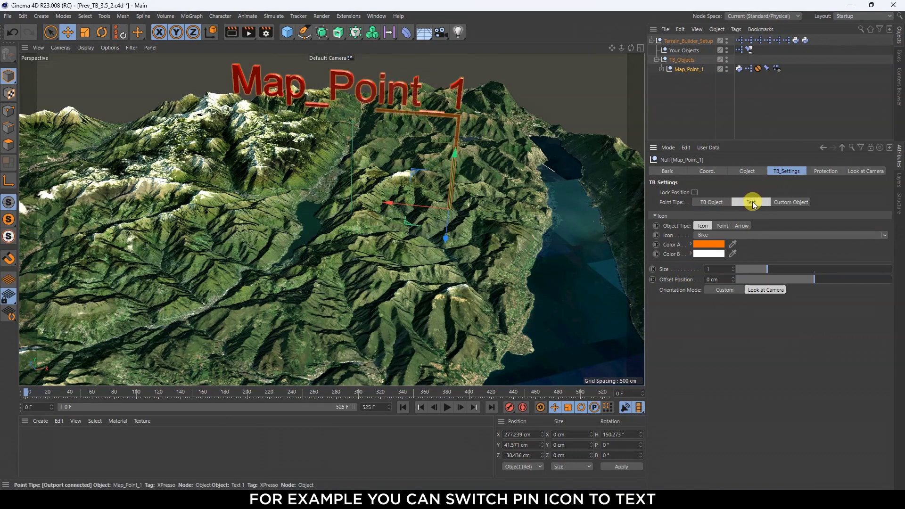
pyautogui.moveTo(374, 148)
pyautogui.keyDown('alt'); pyautogui.mouseDown()
pyautogui.moveTo(369, 199)
pyautogui.moveTo(373, 182)
pyautogui.mouseUp(); pyautogui.keyUp('alt')
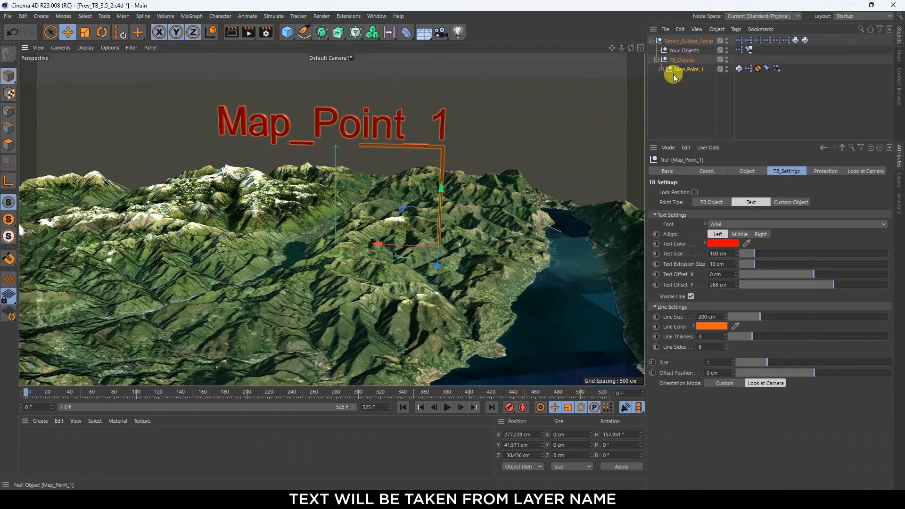
pyautogui.click(723, 243)
pyautogui.click(694, 259)
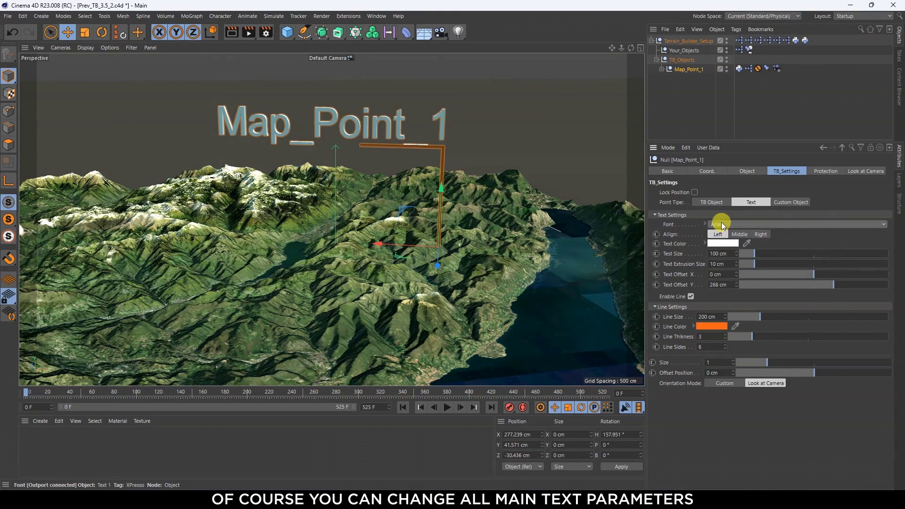
# Set the label font to Bahnschrift, deepen the extrusion, and adjust text size and offset.
pyautogui.click(722, 225)
pyautogui.keyDown('alt'); pyautogui.moveTo(326, 112); pyautogui.dragTo(688, 119); pyautogui.keyUp('alt')
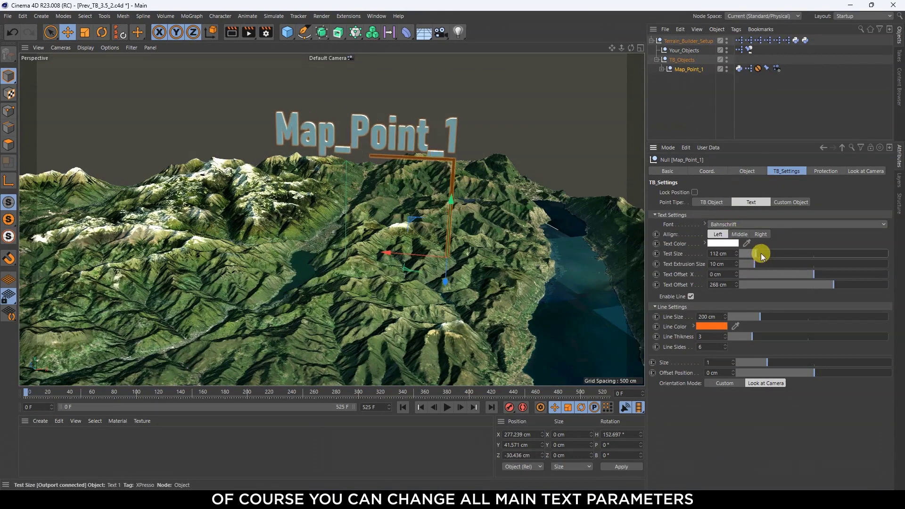
pyautogui.moveTo(751, 264); pyautogui.dragTo(759, 264)
pyautogui.moveTo(814, 275)
pyautogui.mouseDown()
pyautogui.moveTo(837, 274)
pyautogui.moveTo(794, 279)
pyautogui.moveTo(830, 285)
pyautogui.moveTo(807, 274)
pyautogui.mouseUp()
pyautogui.moveTo(758, 254); pyautogui.dragTo(749, 254)
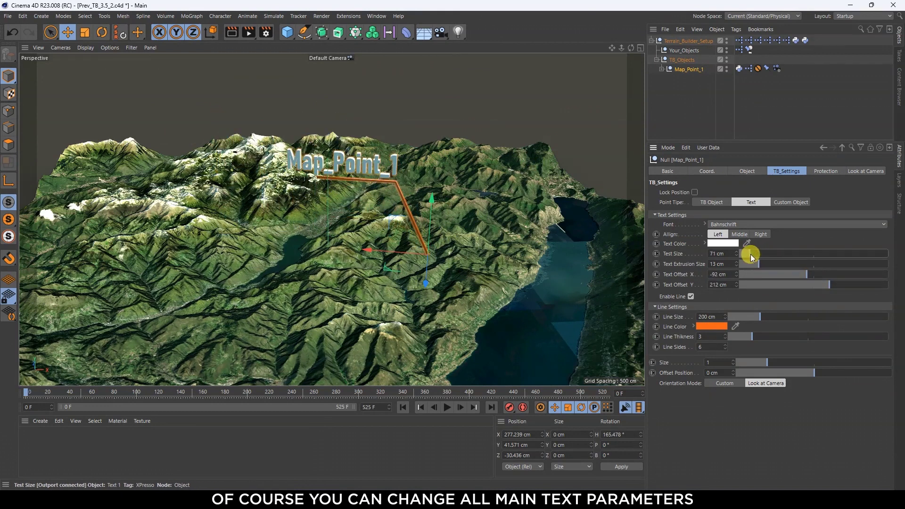
# Make the label's leader line shorter, white and thinner.
pyautogui.moveTo(776, 316); pyautogui.dragTo(754, 317)
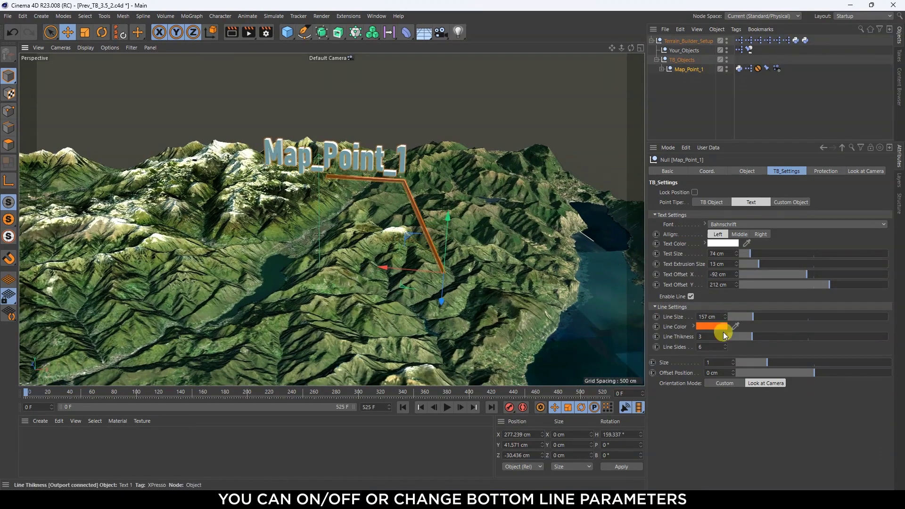
pyautogui.click(712, 326)
pyautogui.click(718, 343)
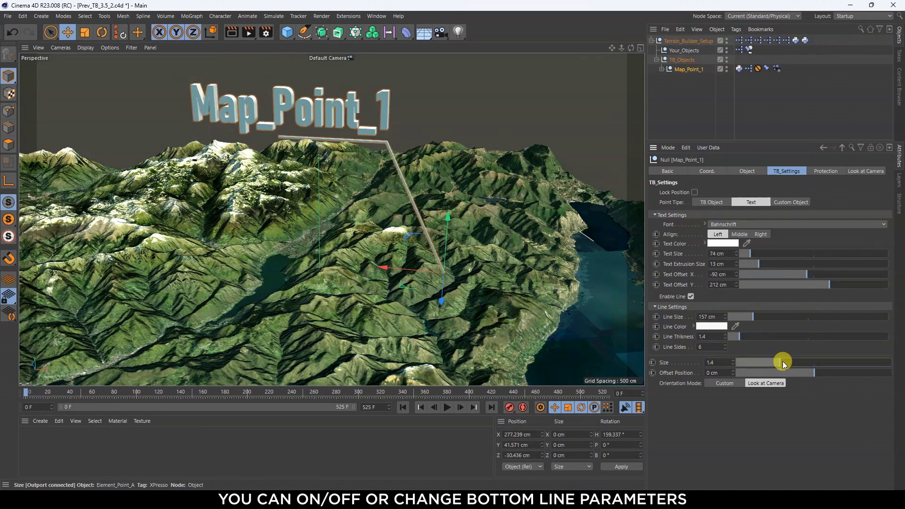
pyautogui.moveTo(783, 361); pyautogui.dragTo(756, 363)
# Scale the label to 0.65, right-align it, and reset Text Offset X to zero.
pyautogui.keyDown('alt'); pyautogui.moveTo(404, 238); pyautogui.dragTo(481, 243); pyautogui.keyUp('alt')
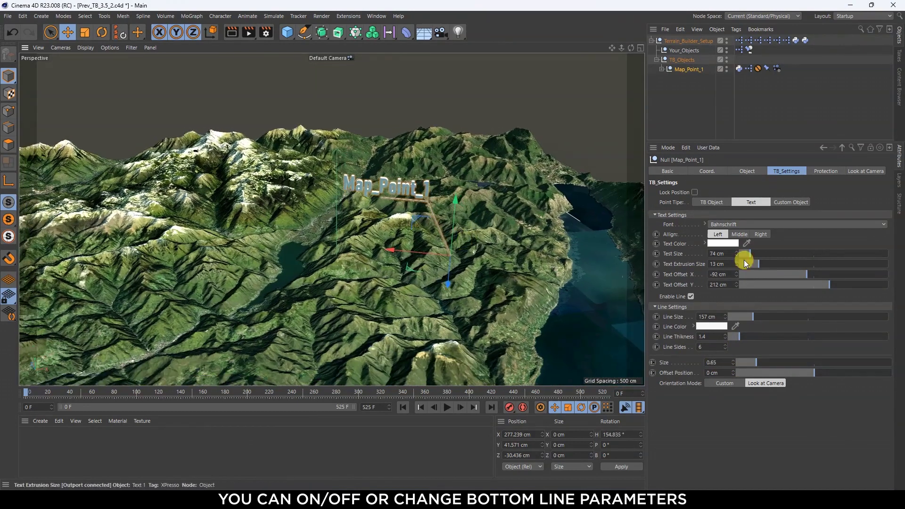
pyautogui.click(739, 234)
pyautogui.keyDown('alt'); pyautogui.moveTo(458, 214); pyautogui.dragTo(439, 203); pyautogui.keyUp('alt')
pyautogui.click(761, 234)
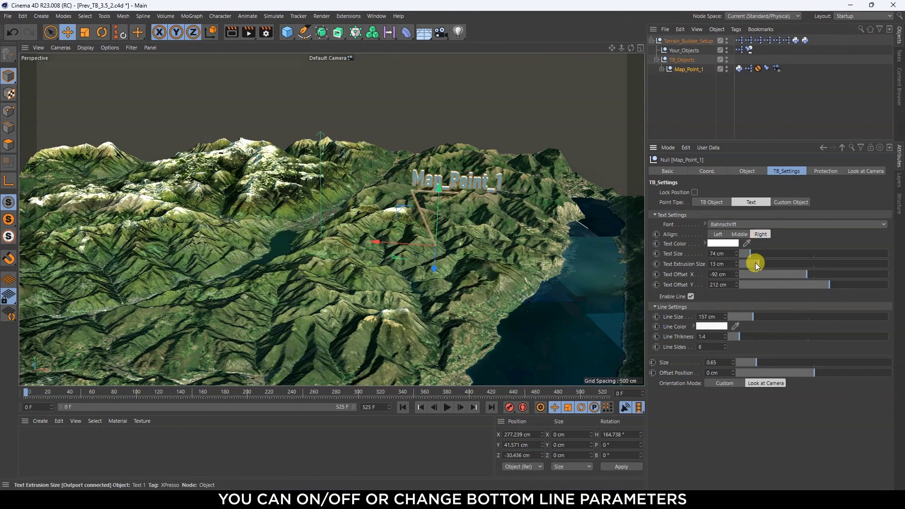
pyautogui.moveTo(790, 275); pyautogui.dragTo(816, 275)
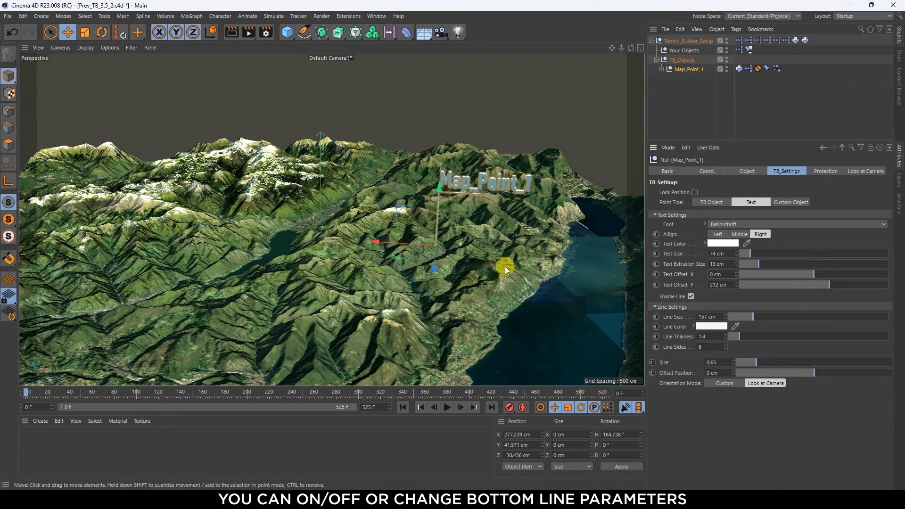
pyautogui.keyDown('alt'); pyautogui.moveTo(505, 267); pyautogui.dragTo(778, 419); pyautogui.keyUp('alt')
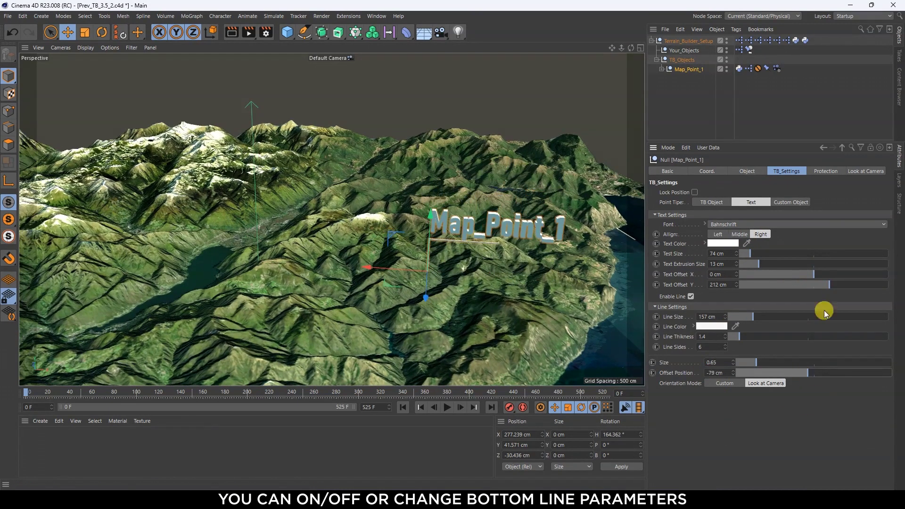
# Switch Point Type back to TB Object with the Yacht Club sailboat icon.
pyautogui.click(712, 203)
pyautogui.click(725, 234)
pyautogui.click(725, 276)
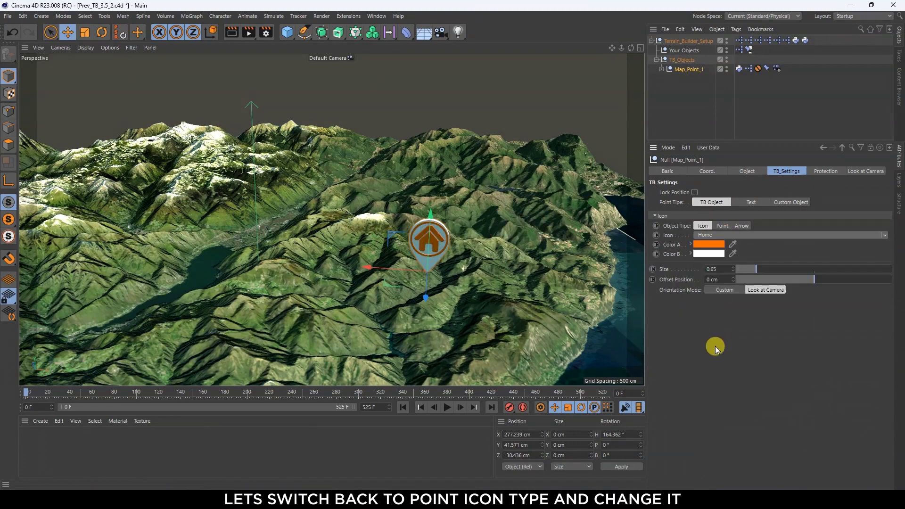
pyautogui.click(726, 235)
pyautogui.click(718, 421)
# Set the pin's Color A to red and Color B to dark grey.
pyautogui.click(712, 249)
pyautogui.click(744, 277)
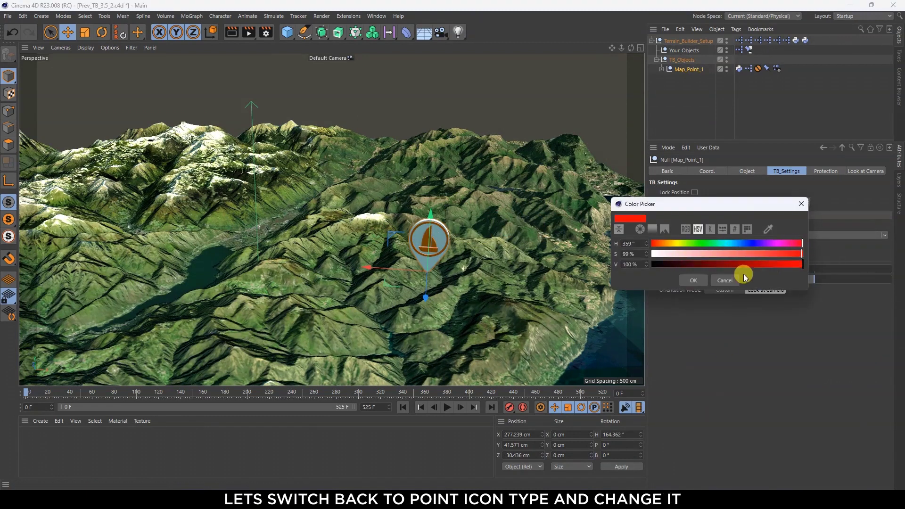
pyautogui.click(692, 290)
pyautogui.click(712, 254)
pyautogui.click(729, 270)
pyautogui.click(693, 290)
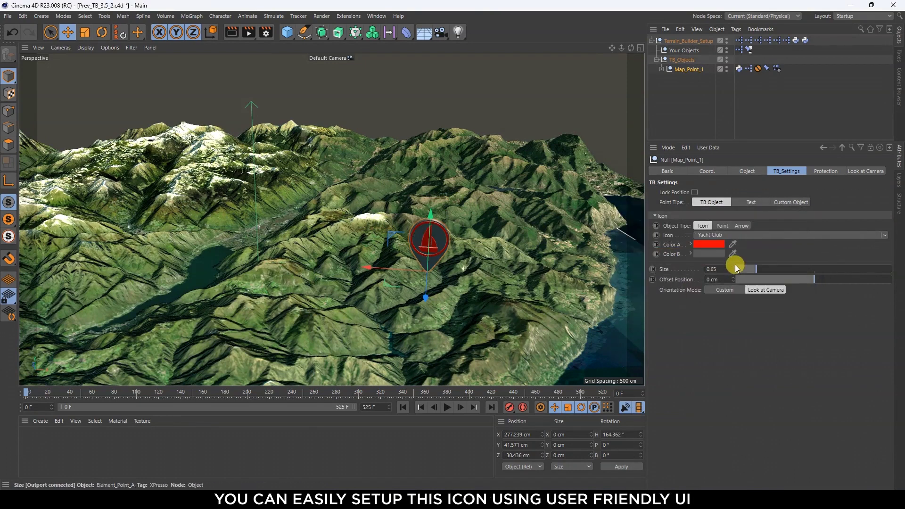
# Change Object Type to Point and move the circle marker onto the lake.
pyautogui.click(721, 229)
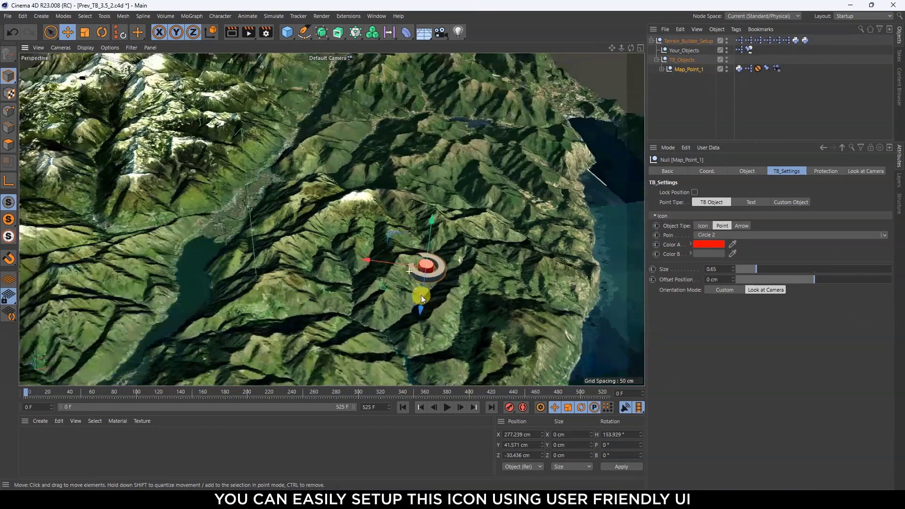
pyautogui.moveTo(420, 295)
pyautogui.keyDown('alt'); pyautogui.mouseDown()
pyautogui.moveTo(363, 330)
pyautogui.moveTo(197, 267)
pyautogui.moveTo(217, 272)
pyautogui.mouseUp(); pyautogui.keyUp('alt')
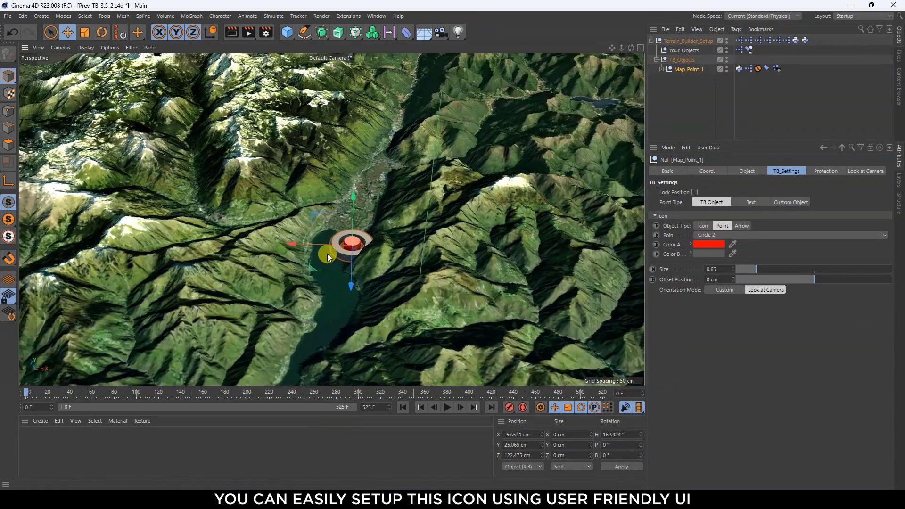
pyautogui.moveTo(327, 253)
pyautogui.mouseDown()
pyautogui.moveTo(303, 241)
pyautogui.moveTo(389, 242)
pyautogui.mouseUp()
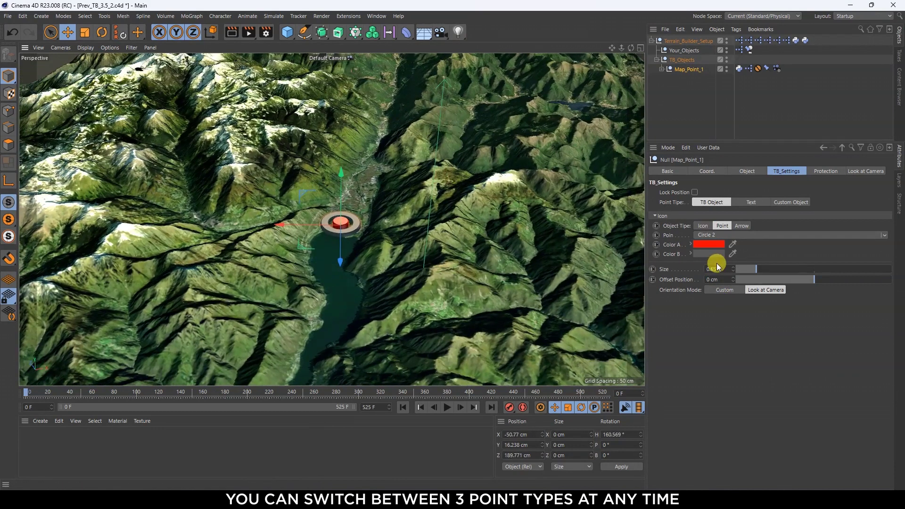
# Change Object Type to Arrow, raise its Offset Position, and pick a different arrow shape.
pyautogui.click(741, 228)
pyautogui.moveTo(815, 279); pyautogui.dragTo(830, 279)
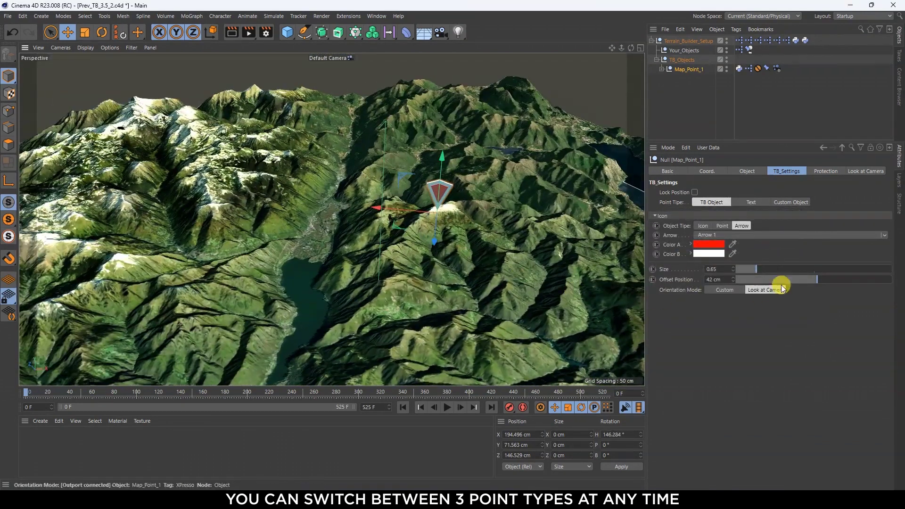
pyautogui.click(715, 235)
pyautogui.click(716, 235)
pyautogui.click(712, 308)
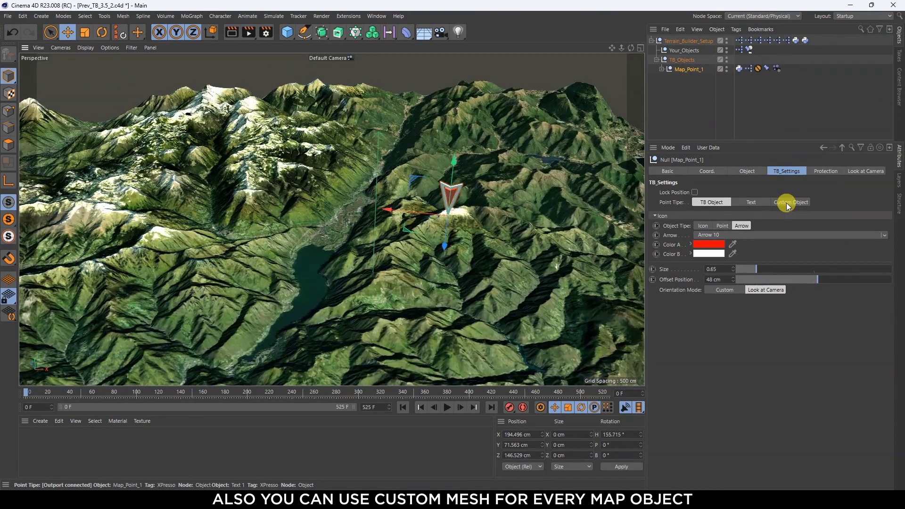
# Set Point Type to Custom Object and link a new Figure primitive as the custom mesh.
pyautogui.click(789, 206)
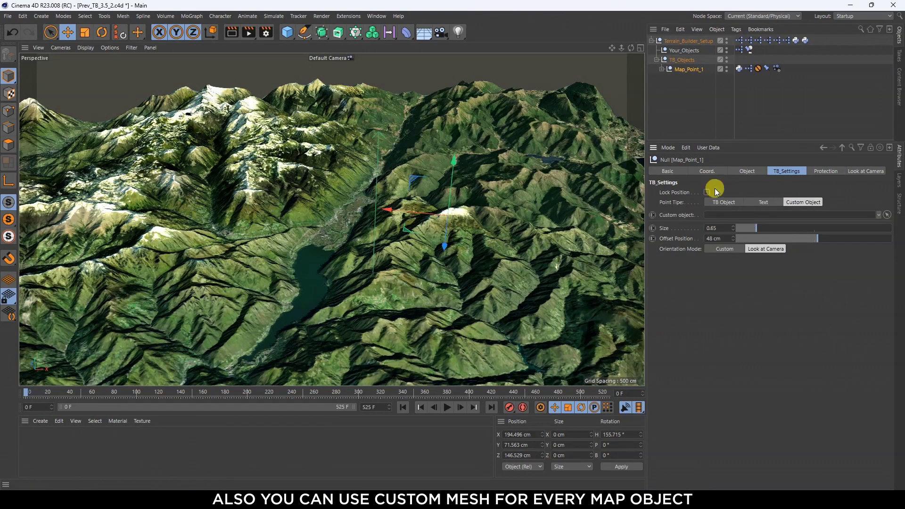
pyautogui.click(284, 34)
pyautogui.click(416, 102)
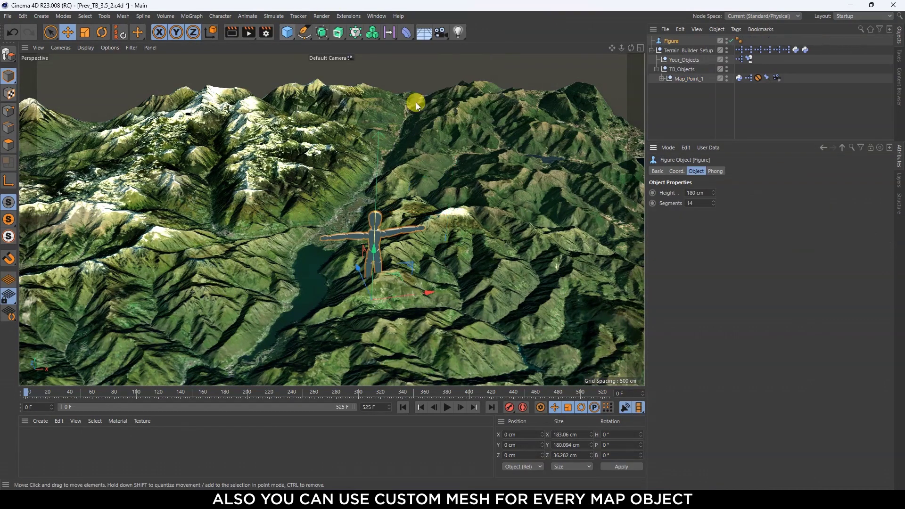
pyautogui.click(684, 79)
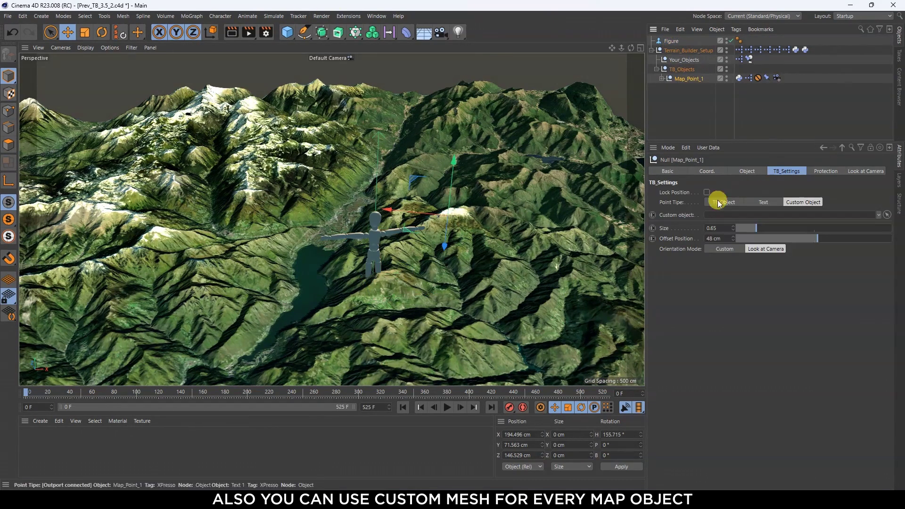
pyautogui.click(671, 41)
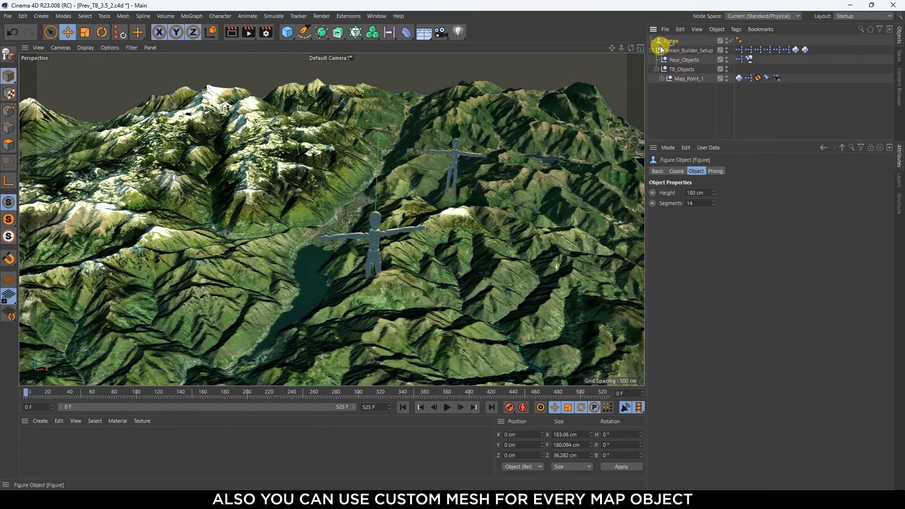
pyautogui.click(686, 79)
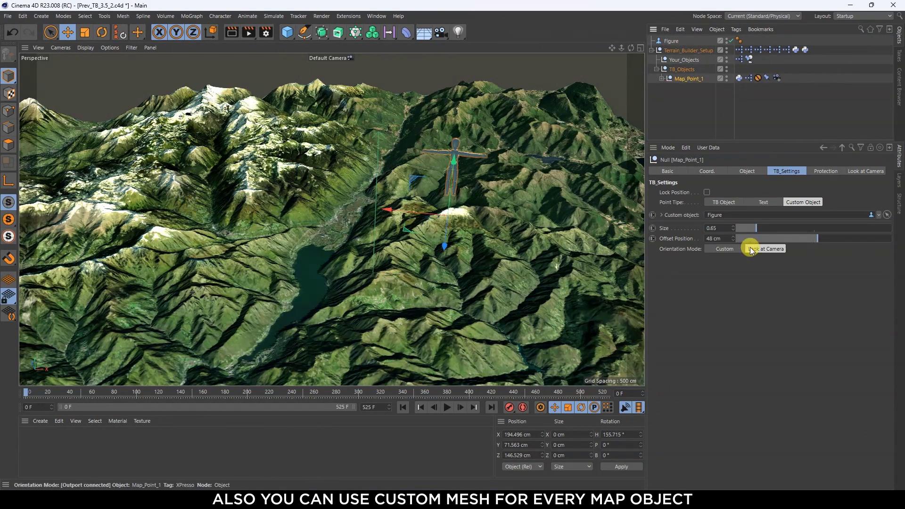
# Lower the figure onto the terrain, move it to the left slopes, and set size 0.55.
pyautogui.click(687, 238)
pyautogui.moveTo(415, 222)
pyautogui.keyDown('alt'); pyautogui.mouseDown()
pyautogui.moveTo(390, 225)
pyautogui.moveTo(593, 148)
pyautogui.mouseUp(); pyautogui.keyUp('alt')
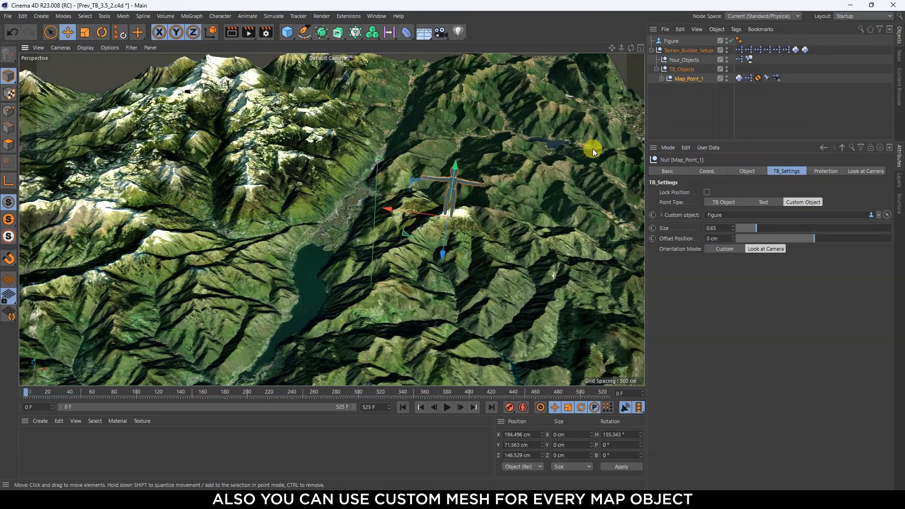
pyautogui.moveTo(445, 217)
pyautogui.mouseDown()
pyautogui.moveTo(299, 236)
pyautogui.moveTo(231, 225)
pyautogui.moveTo(282, 215)
pyautogui.mouseUp()
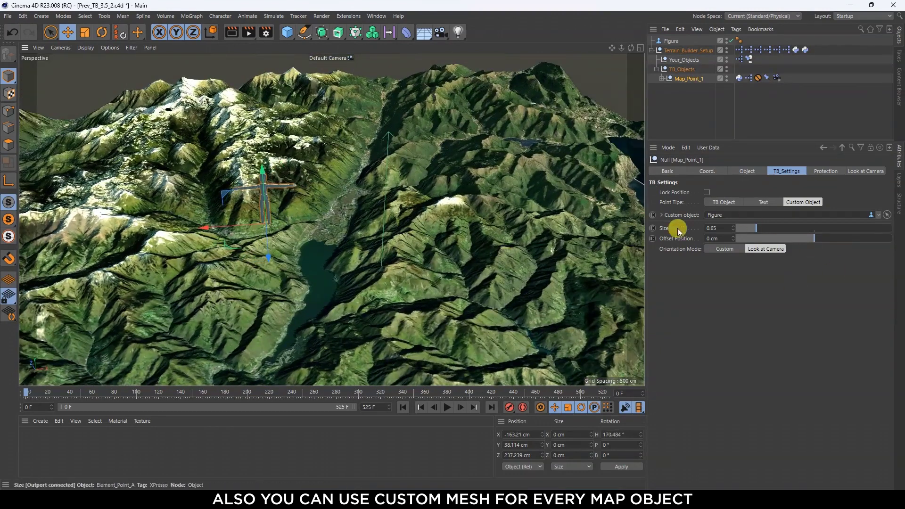
pyautogui.moveTo(760, 233); pyautogui.dragTo(753, 229)
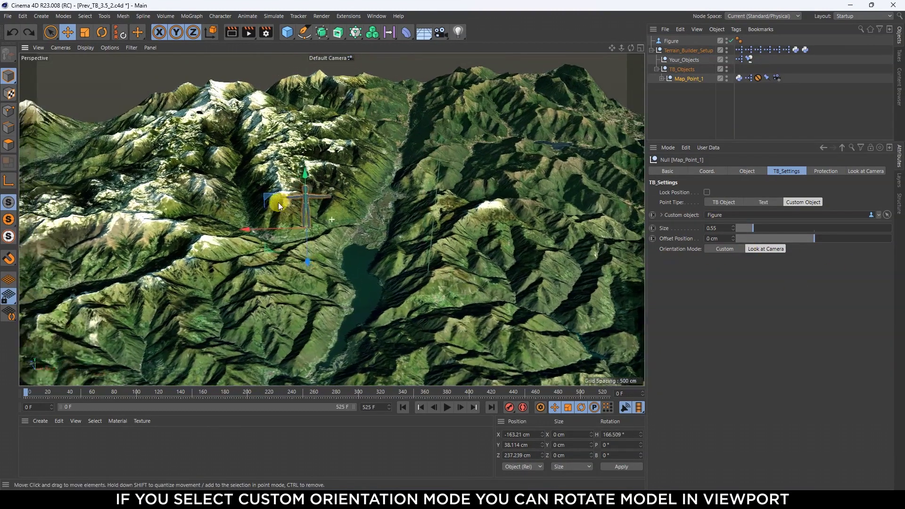
# Rotate the figure and move it to a new spot on the slope.
pyautogui.keyDown('alt'); pyautogui.moveTo(279, 202); pyautogui.dragTo(326, 208); pyautogui.keyUp('alt')
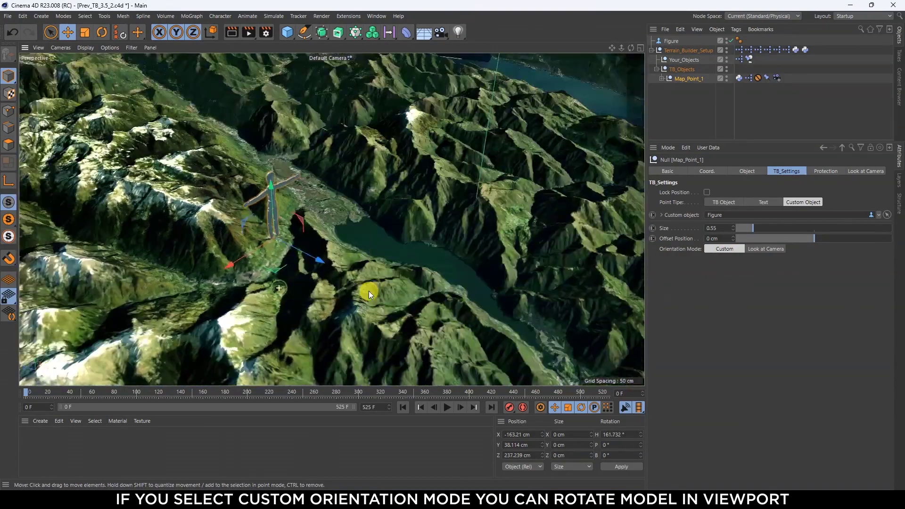
pyautogui.moveTo(369, 290)
pyautogui.keyDown('alt'); pyautogui.mouseDown()
pyautogui.moveTo(234, 281)
pyautogui.moveTo(327, 290)
pyautogui.mouseUp(); pyautogui.keyUp('alt')
pyautogui.press('r')
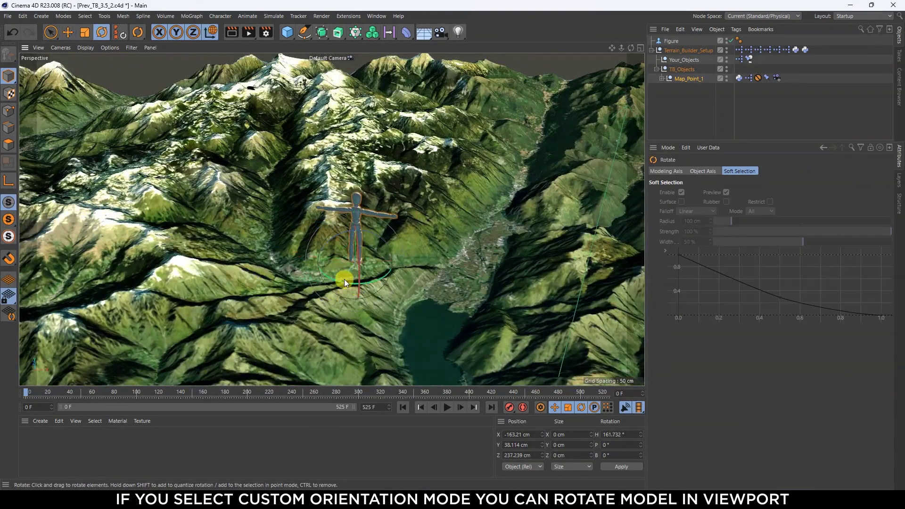
pyautogui.press('e')
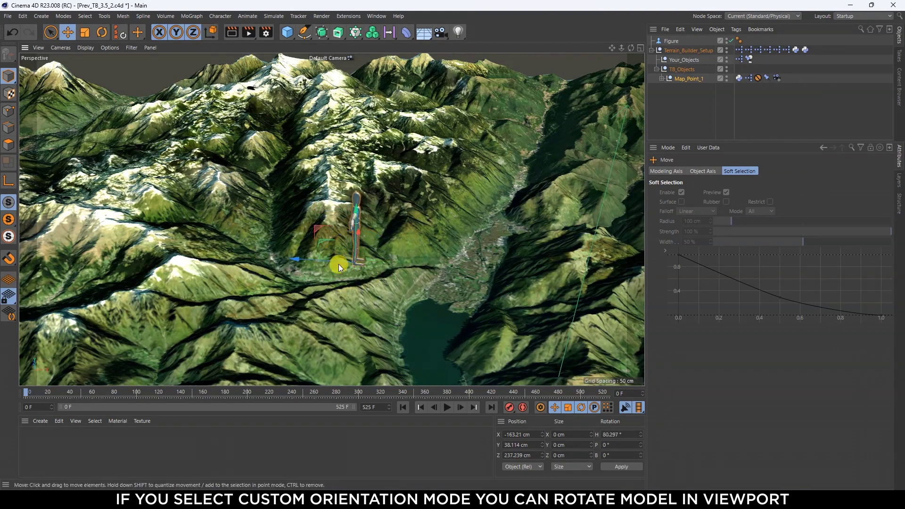
pyautogui.moveTo(321, 242)
pyautogui.mouseDown()
pyautogui.moveTo(307, 219)
pyautogui.moveTo(517, 268)
pyautogui.moveTo(517, 290)
pyautogui.moveTo(290, 250)
pyautogui.moveTo(364, 203)
pyautogui.moveTo(375, 227)
pyautogui.moveTo(349, 245)
pyautogui.moveTo(406, 255)
pyautogui.mouseUp()
# Set Orientation to Look at Camera, revert to a TB Object arrow, and raise offset to 48 cm.
pyautogui.click(689, 79)
pyautogui.click(761, 253)
pyautogui.click(727, 203)
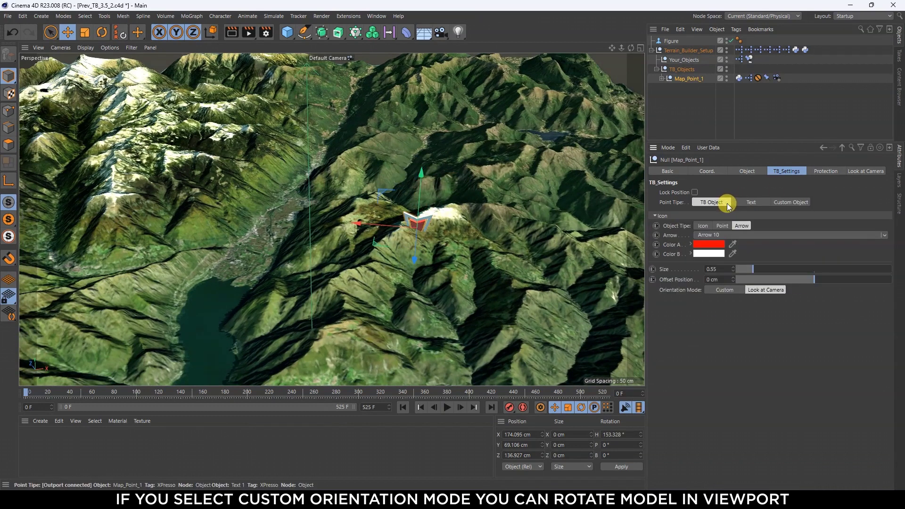
pyautogui.moveTo(824, 279); pyautogui.dragTo(820, 279)
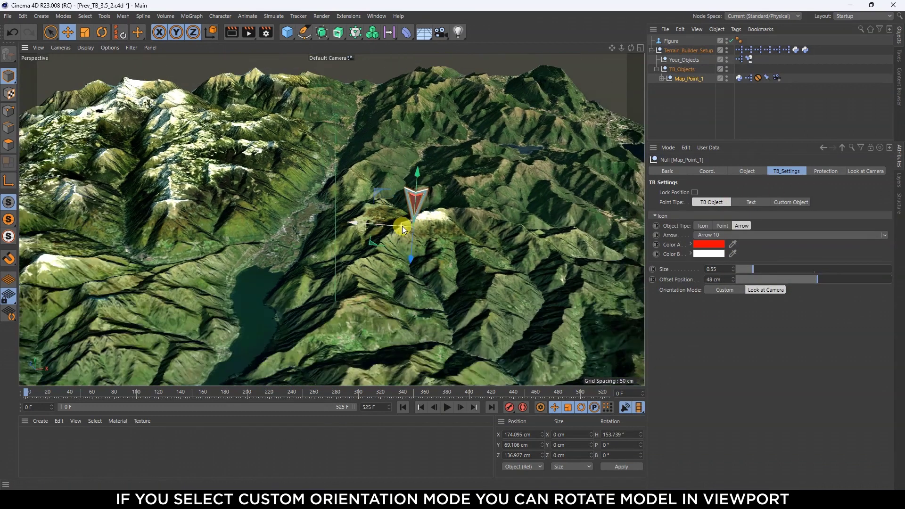
# Ctrl-drag Map_Point_1 in the object list to create the copy Map_Point_1.1.
pyautogui.keyDown('alt'); pyautogui.moveTo(403, 226); pyautogui.dragTo(424, 226); pyautogui.keyUp('alt')
pyautogui.click(684, 99)
pyautogui.click(692, 80)
pyautogui.keyDown('ctrl'); pyautogui.moveTo(692, 83); pyautogui.dragTo(692, 85); pyautogui.keyUp('ctrl')
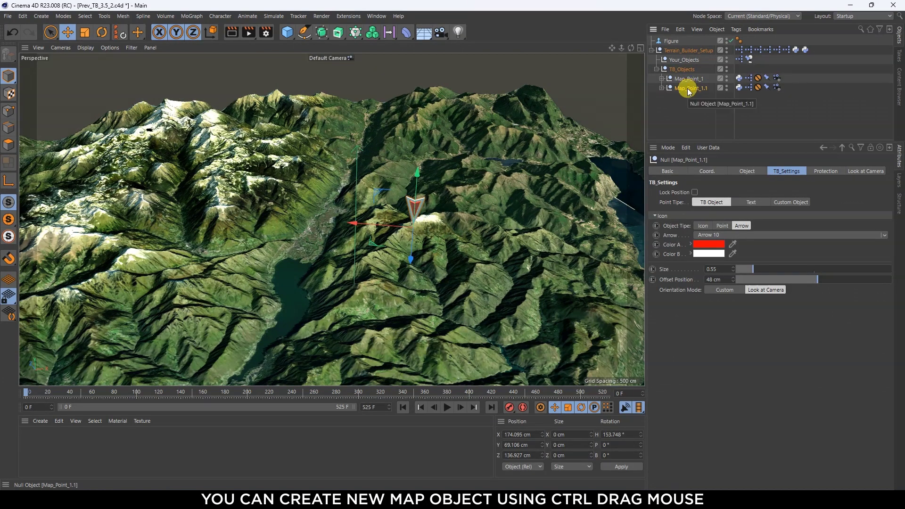
# Delete the duplicate, create a new map point from Terrain_Builder_Setup, and move it onto the left mountains.
pyautogui.press('Delete')
pyautogui.click(679, 51)
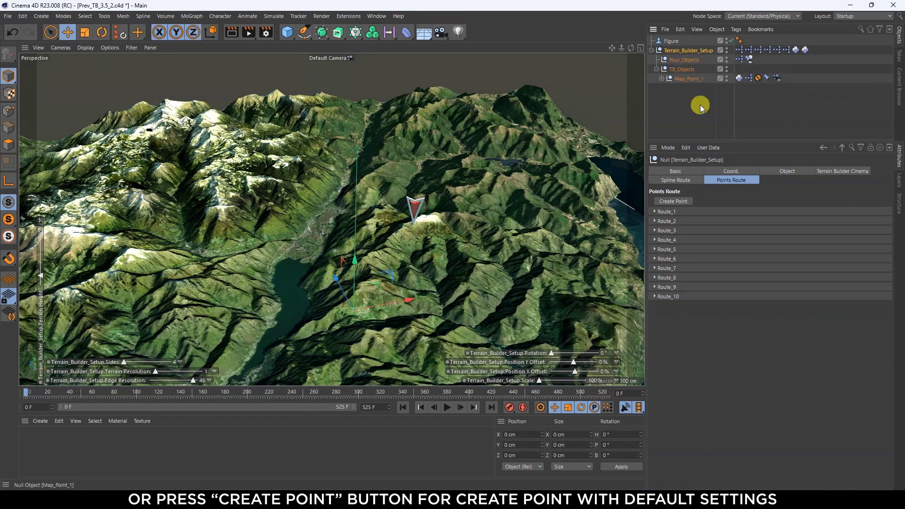
pyautogui.click(676, 202)
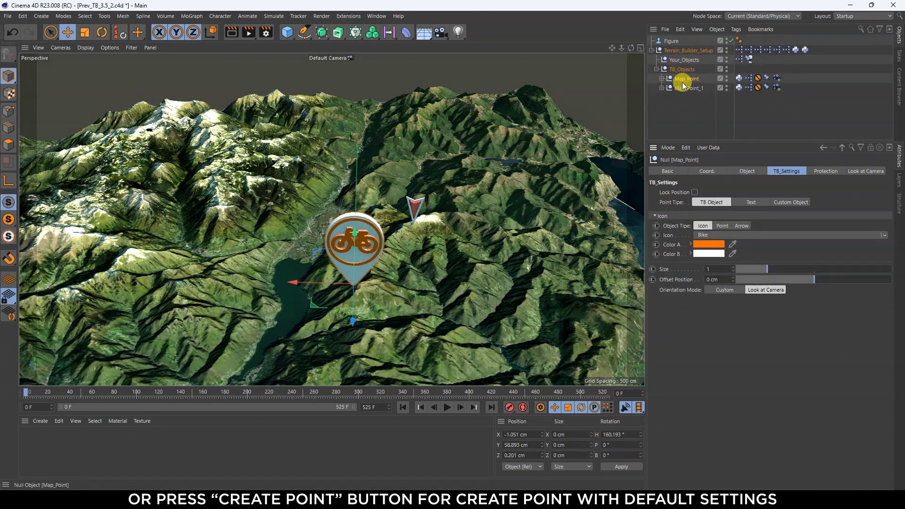
pyautogui.moveTo(305, 312)
pyautogui.keyDown('alt'); pyautogui.mouseDown()
pyautogui.moveTo(398, 239)
pyautogui.moveTo(633, 117)
pyautogui.mouseUp(); pyautogui.keyUp('alt')
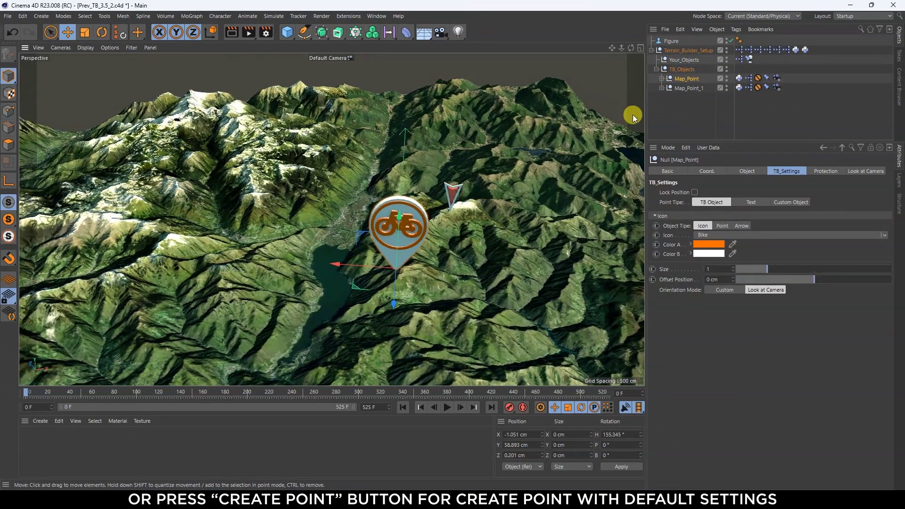
pyautogui.moveTo(359, 292); pyautogui.dragTo(154, 228)
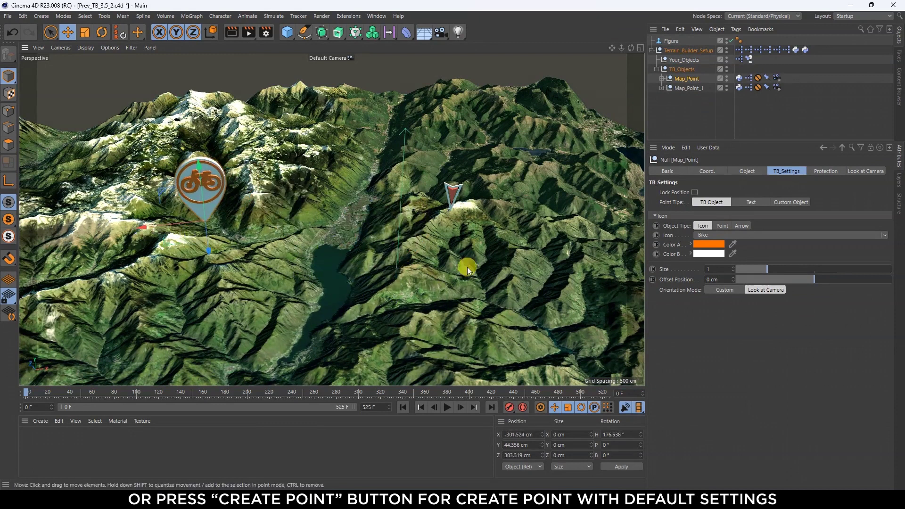
# Give the new marker the Office icon at size 0.55.
pyautogui.click(712, 236)
pyautogui.click(718, 327)
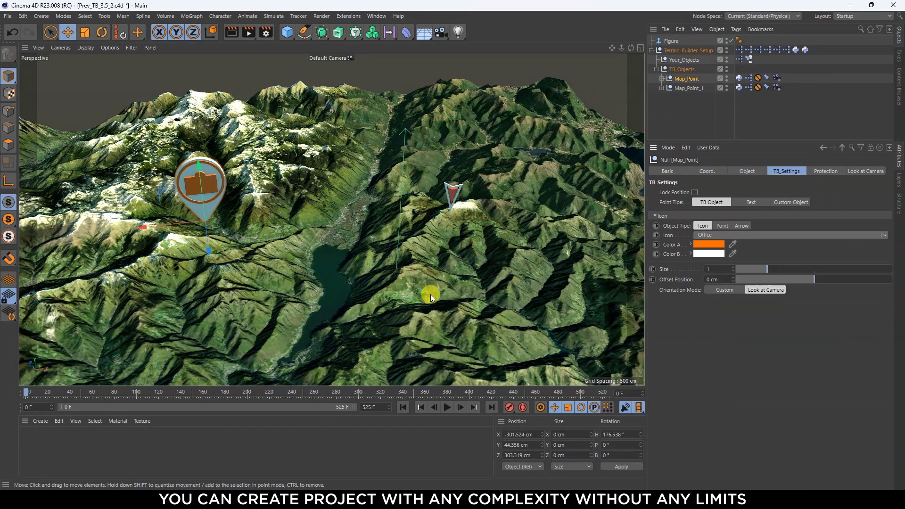
pyautogui.click(763, 269)
pyautogui.moveTo(762, 269); pyautogui.dragTo(753, 269)
# Ctrl-drag three copies of the red arrow point and spread them across the terrain.
pyautogui.keyDown('alt'); pyautogui.moveTo(573, 247); pyautogui.dragTo(237, 238); pyautogui.keyUp('alt')
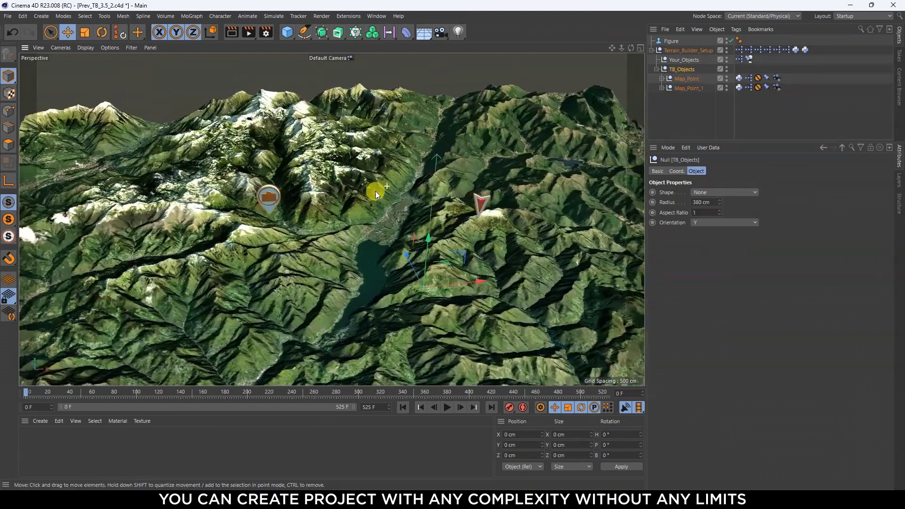
pyautogui.click(687, 88)
pyautogui.keyDown('ctrl'); pyautogui.moveTo(687, 87); pyautogui.dragTo(687, 97); pyautogui.keyUp('ctrl')
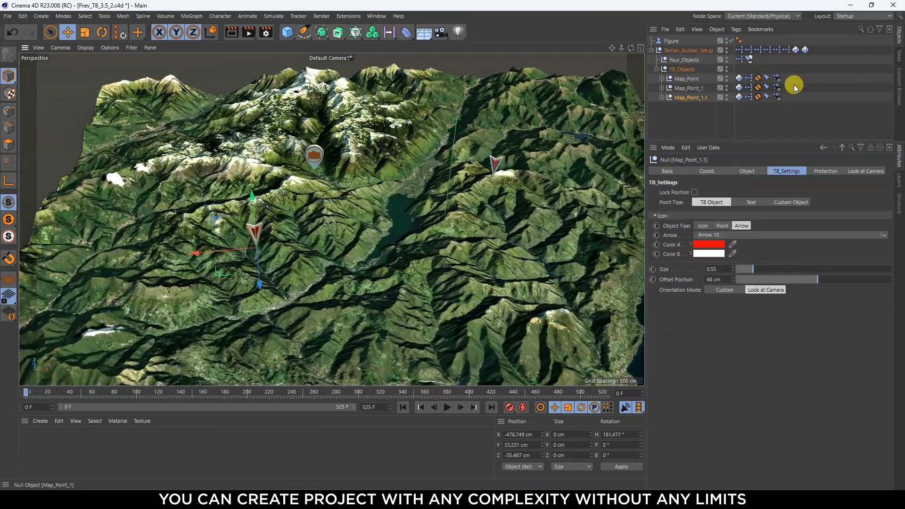
pyautogui.keyDown('alt'); pyautogui.moveTo(472, 235); pyautogui.dragTo(283, 245); pyautogui.keyUp('alt')
pyautogui.keyDown('ctrl'); pyautogui.moveTo(218, 261); pyautogui.dragTo(52, 227); pyautogui.keyUp('ctrl')
pyautogui.keyDown('ctrl'); pyautogui.moveTo(697, 113); pyautogui.dragTo(697, 114); pyautogui.keyUp('ctrl')
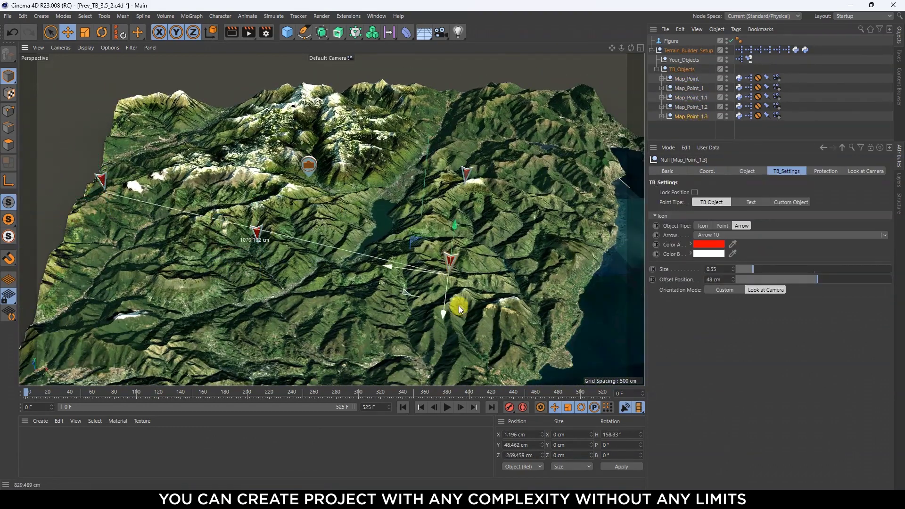
# Make one marker a text label named Point 1 and rename the copied marker 'Point 2'.
pyautogui.click(751, 202)
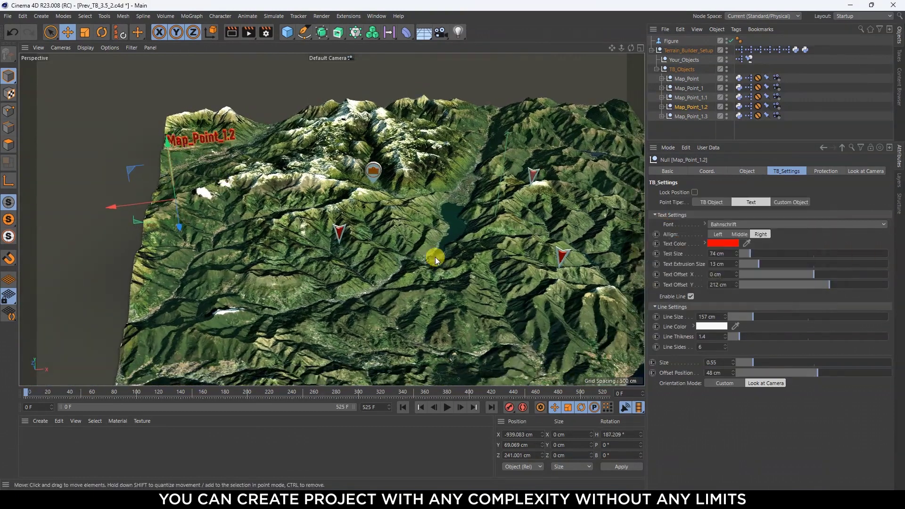
pyautogui.write('Point 1')
pyautogui.press('Return')
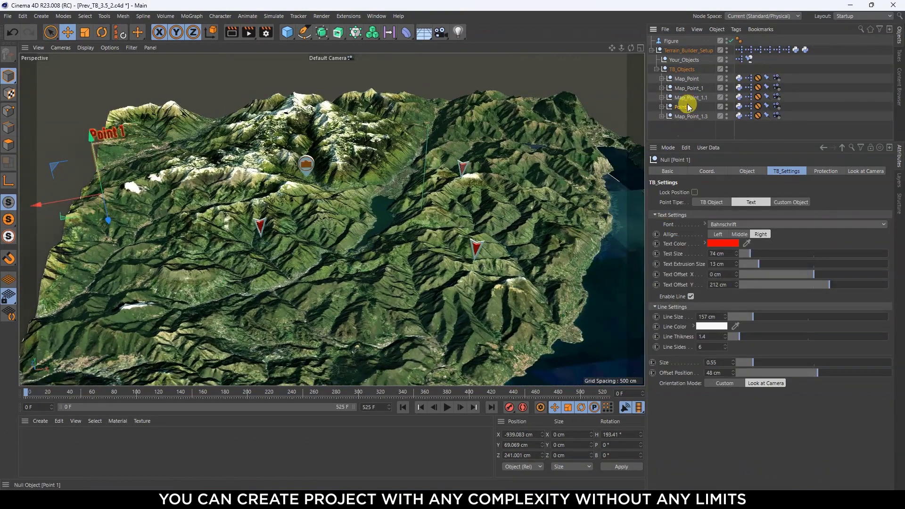
pyautogui.doubleClick(690, 98)
pyautogui.write('Point 2')
pyautogui.press('Return')
# Turn Point 2 into a text label with red text colour.
pyautogui.click(751, 203)
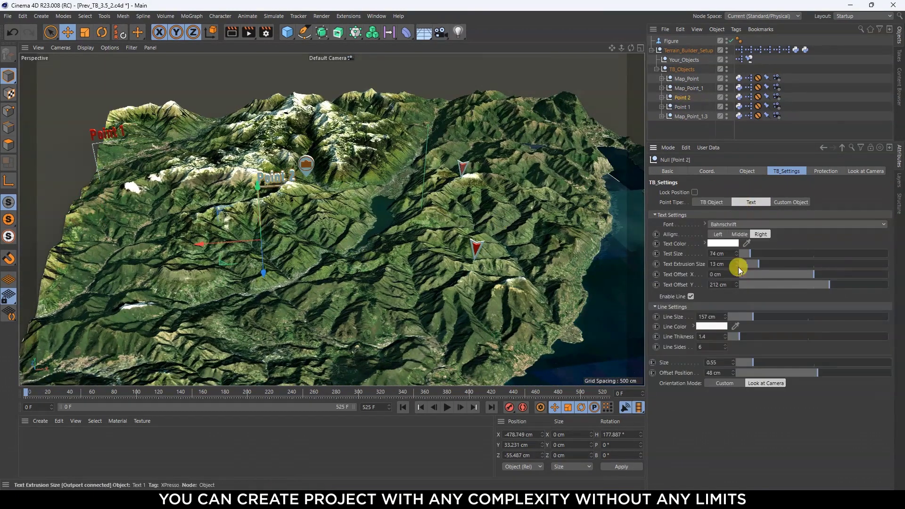
pyautogui.click(724, 243)
pyautogui.moveTo(435, 250)
pyautogui.keyDown('alt'); pyautogui.mouseDown()
pyautogui.moveTo(629, 147)
pyautogui.moveTo(360, 149)
pyautogui.moveTo(607, 112)
pyautogui.mouseUp(); pyautogui.keyUp('alt')
pyautogui.click(652, 120)
pyautogui.click(681, 107)
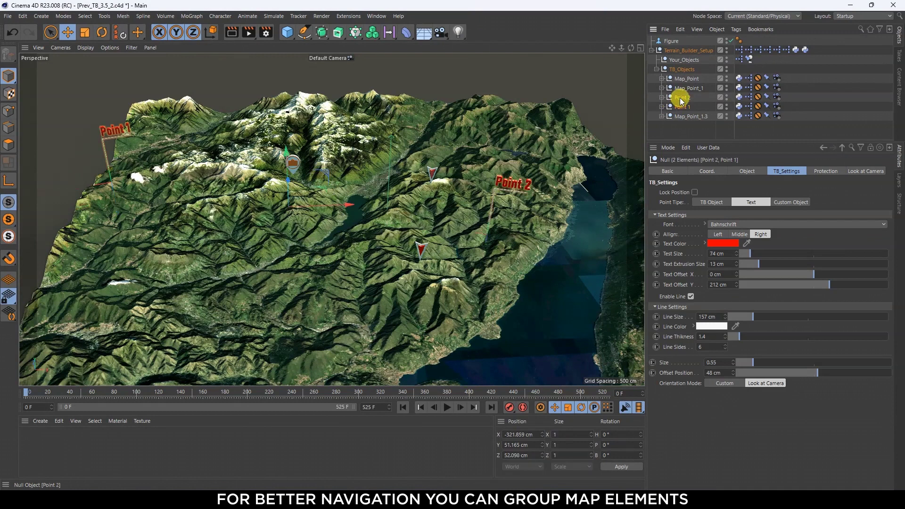
# Group Point 1 and Point 2, then copy Point 2 as a third label onto the far ridge.
pyautogui.hotkey('alt', 'g')
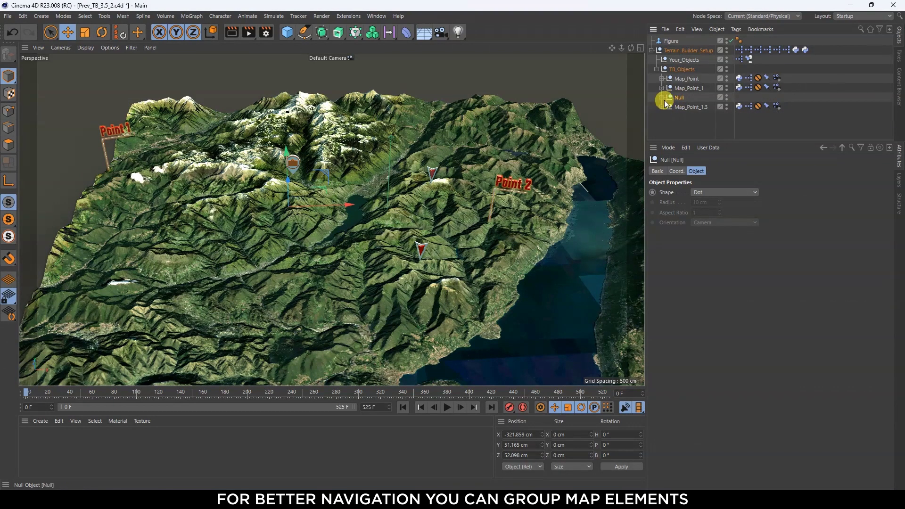
pyautogui.click(663, 98)
pyautogui.click(691, 108)
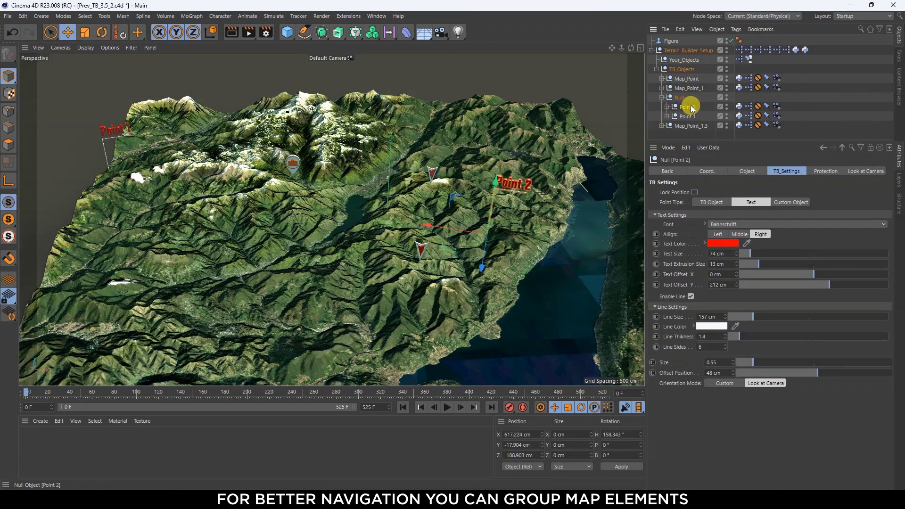
pyautogui.keyDown('ctrl'); pyautogui.moveTo(691, 105); pyautogui.dragTo(691, 104); pyautogui.keyUp('ctrl')
pyautogui.moveTo(442, 248)
pyautogui.mouseDown()
pyautogui.moveTo(435, 162)
pyautogui.moveTo(377, 170)
pyautogui.mouseUp()
# Rename the label group to 'Points'.
pyautogui.click(662, 97)
pyautogui.doubleClick(679, 98)
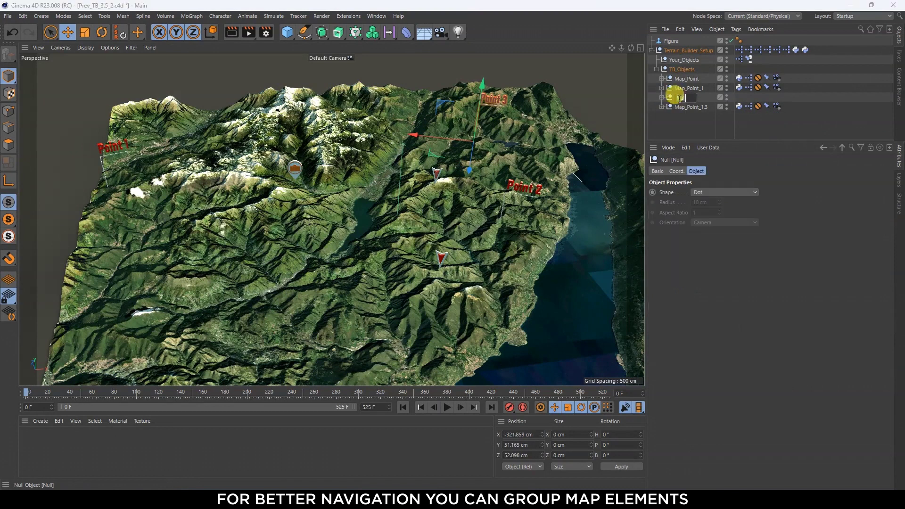
pyautogui.write('Points')
pyautogui.press('Return')
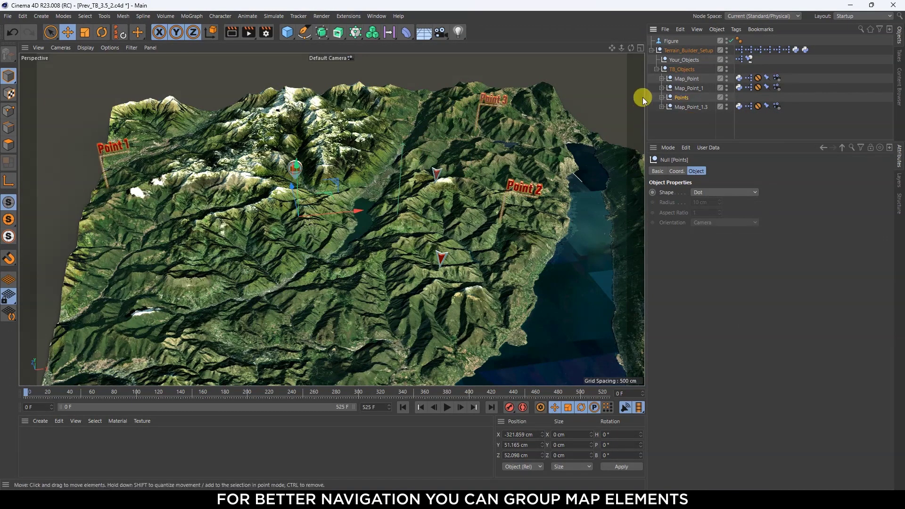
pyautogui.click(662, 97)
pyautogui.click(663, 97)
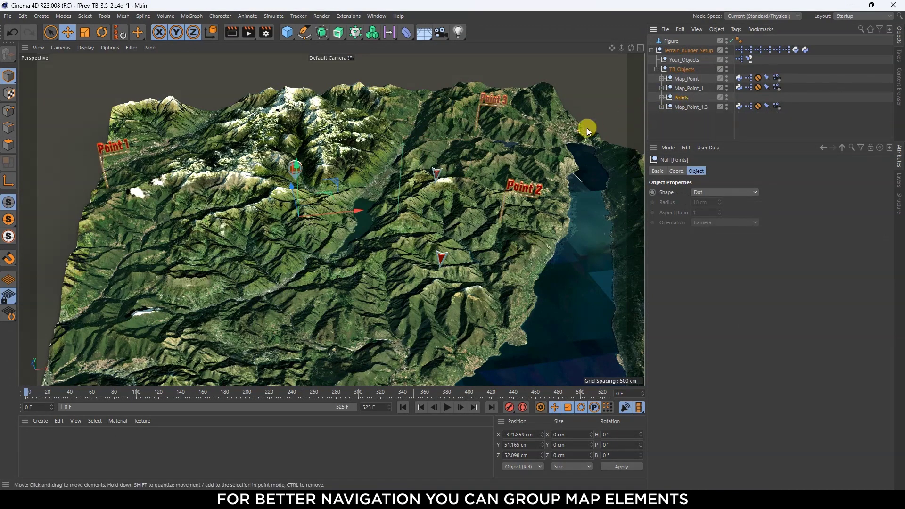
# Group the two arrow markers with Alt+G and name the group 'Arrows'.
pyautogui.click(685, 88)
pyautogui.hotkey('alt', 'g')
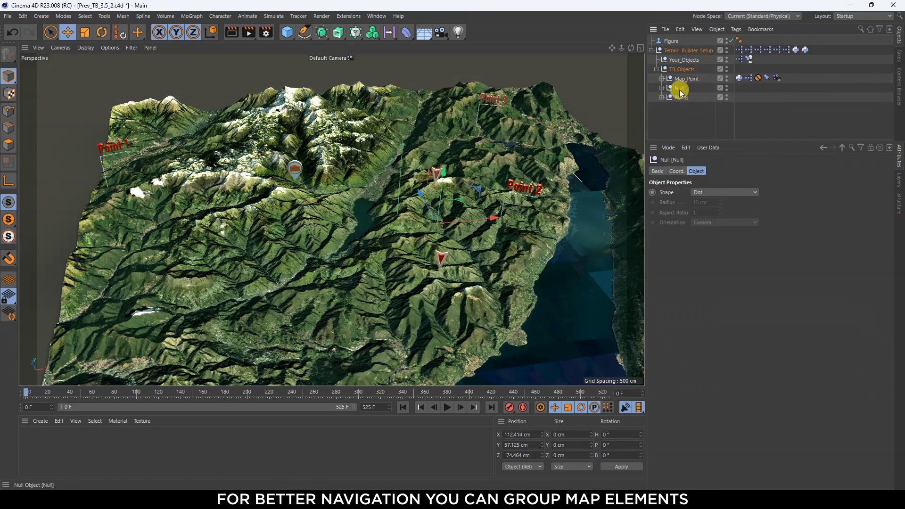
pyautogui.doubleClick(680, 90)
pyautogui.write('Arrows')
pyautogui.press('Return')
pyautogui.click(662, 89)
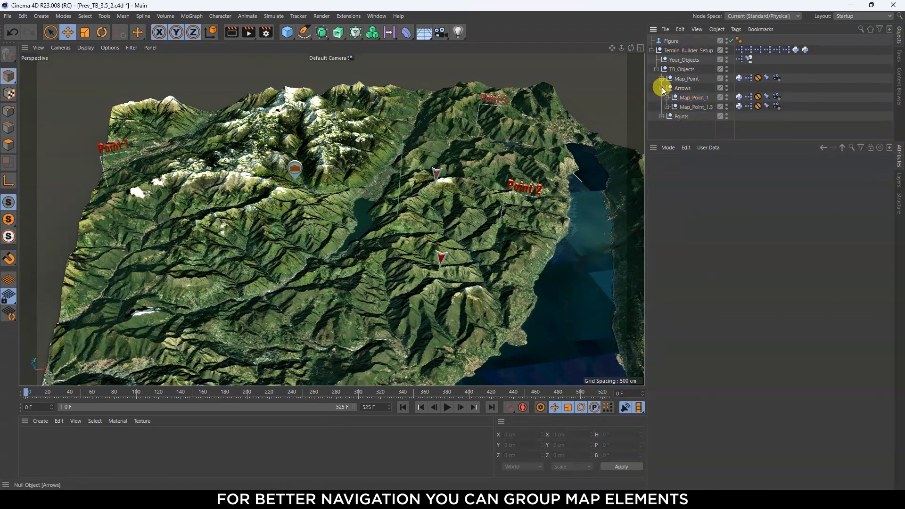
pyautogui.click(662, 89)
# Duplicate the office pin, move it lower, give it the Home icon, and name it 'Home'.
pyautogui.keyDown('ctrl'); pyautogui.moveTo(685, 79); pyautogui.dragTo(686, 85); pyautogui.keyUp('ctrl')
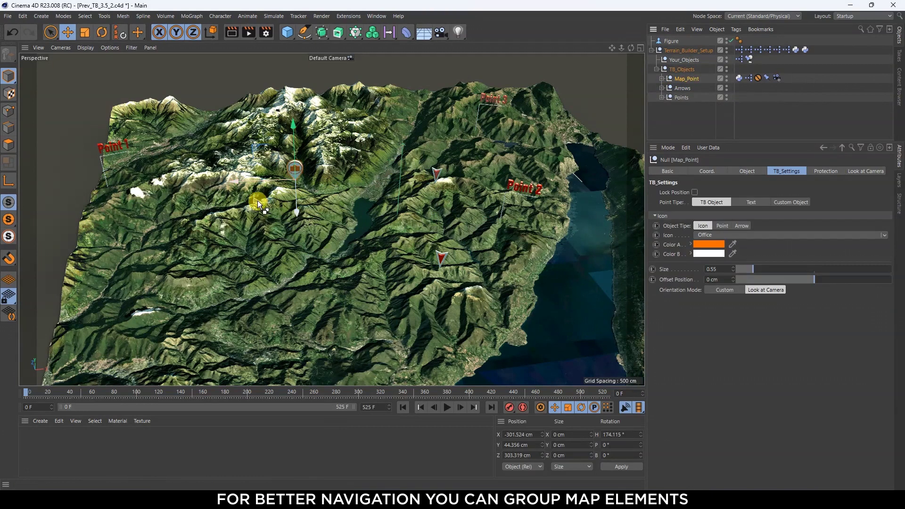
pyautogui.moveTo(295, 168); pyautogui.dragTo(306, 307)
pyautogui.click(751, 235)
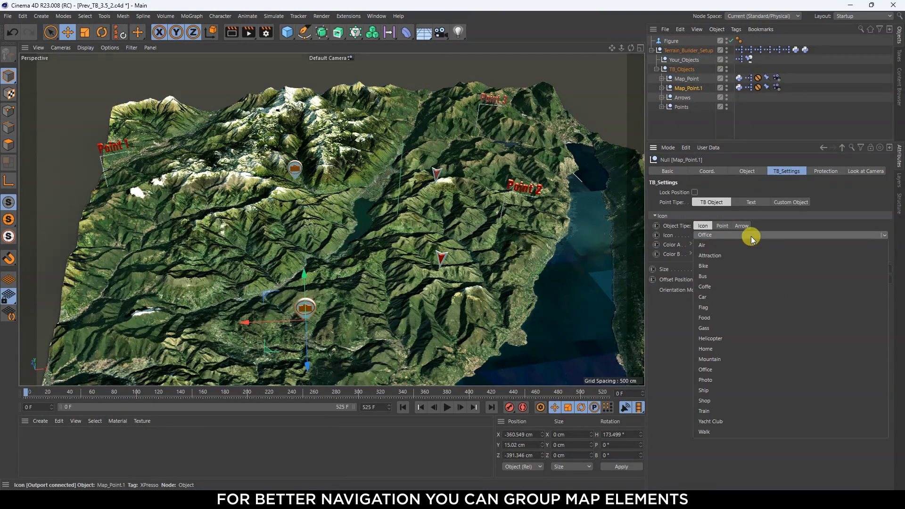
pyautogui.click(721, 415)
pyautogui.doubleClick(693, 88)
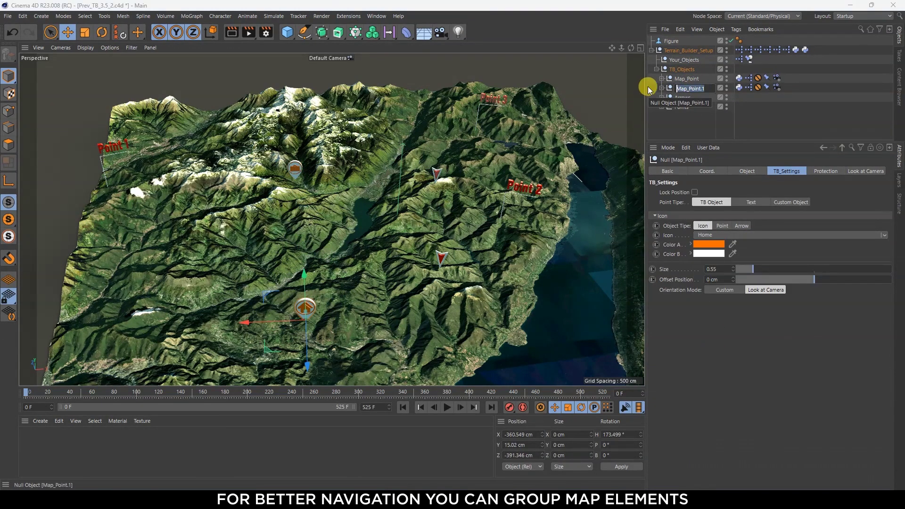
pyautogui.write('Home')
pyautogui.press('Return')
# Group the Office and Home pins into a group named 'Pins'.
pyautogui.click(687, 79)
pyautogui.keyDown('shift'); pyautogui.click(687, 88); pyautogui.keyUp('shift')
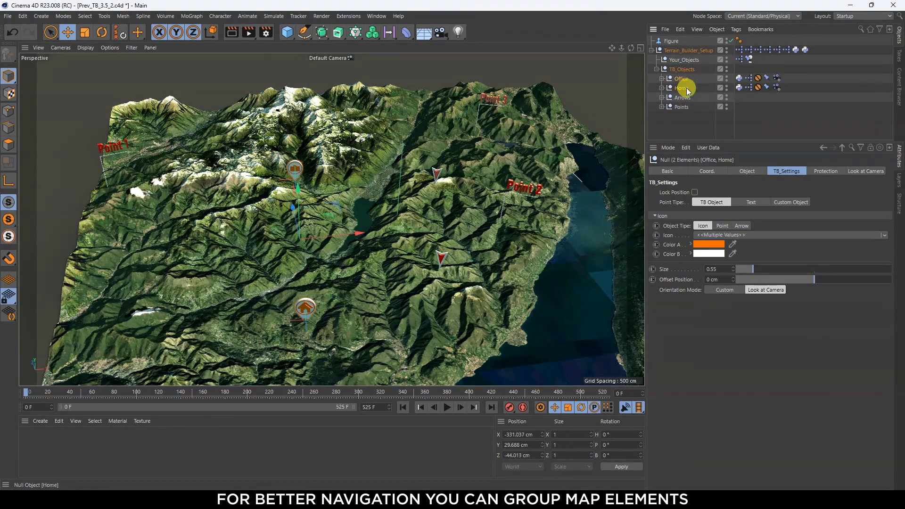
pyautogui.hotkey('alt', 'g')
pyautogui.doubleClick(683, 79)
pyautogui.write('Pins')
pyautogui.press('Return')
pyautogui.click(666, 110)
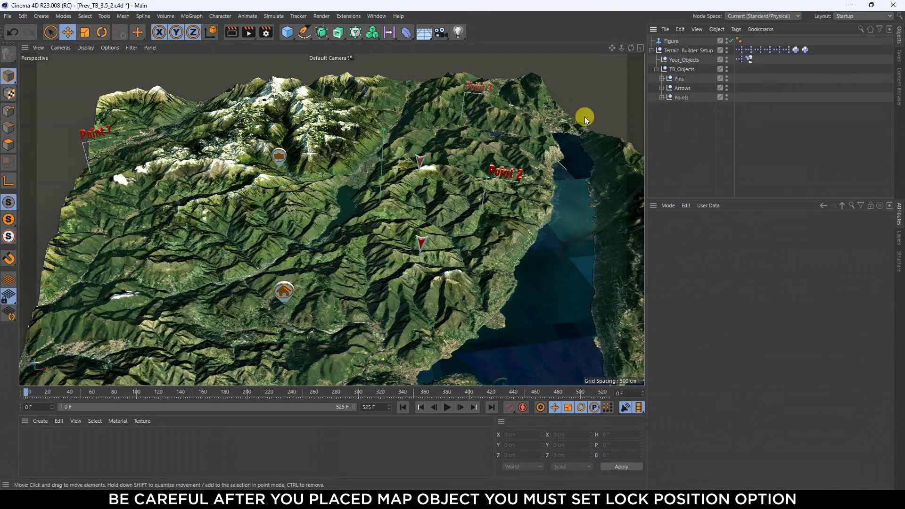
# Select both pins in the Pins group, including Home, and enable Lock Position.
pyautogui.click(384, 238)
pyautogui.moveTo(384, 238)
pyautogui.keyDown('alt'); pyautogui.mouseDown()
pyautogui.moveTo(383, 250)
pyautogui.moveTo(358, 222)
pyautogui.mouseUp(); pyautogui.keyUp('alt')
pyautogui.click(662, 79)
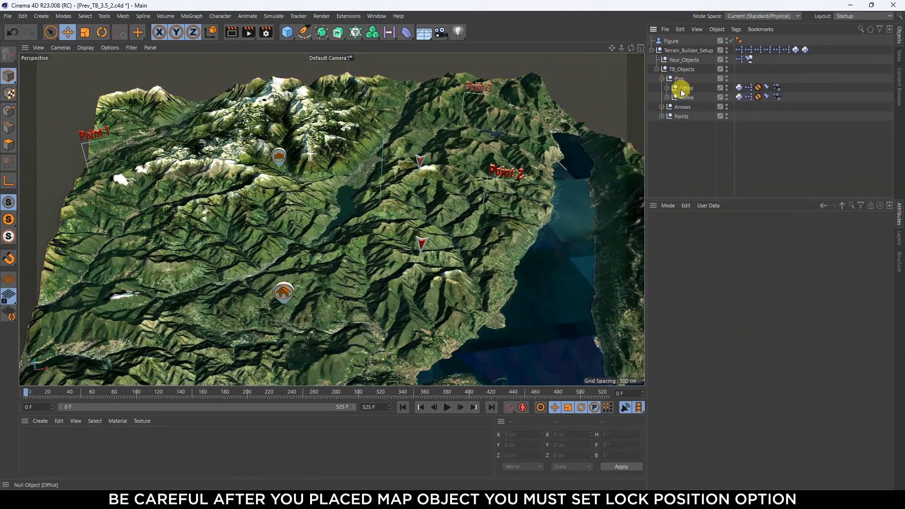
pyautogui.keyDown('ctrl'); pyautogui.click(687, 98); pyautogui.keyUp('ctrl')
pyautogui.click(694, 250)
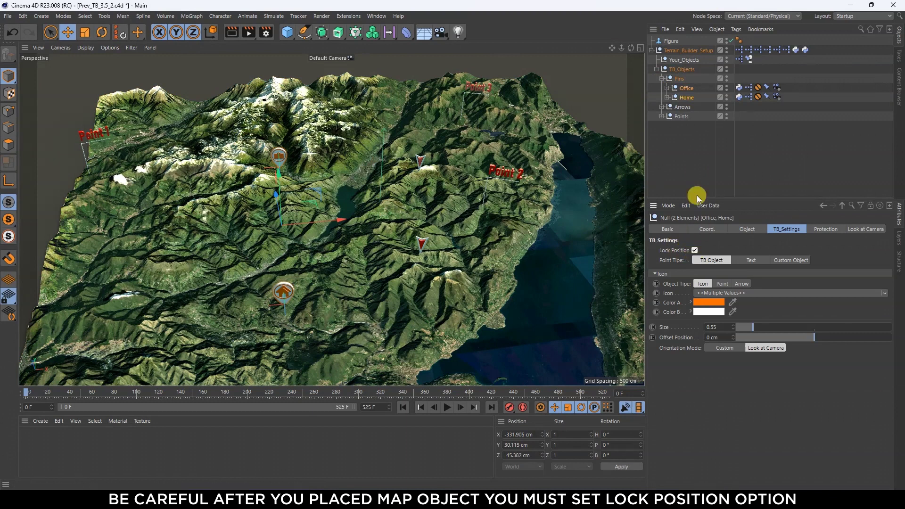
# Enable Lock Position on both arrow markers and the Points text labels, then deselect everything.
pyautogui.click(663, 107)
pyautogui.click(694, 116)
pyautogui.click(695, 251)
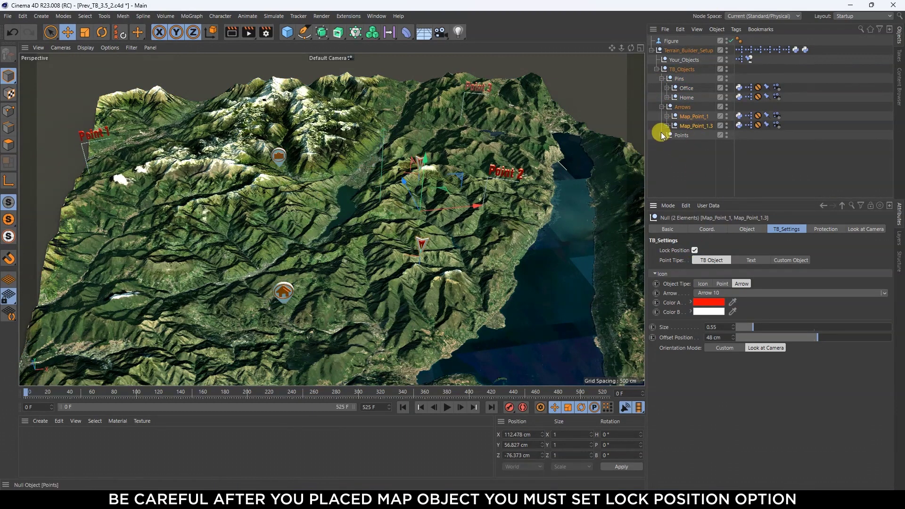
pyautogui.click(663, 136)
pyautogui.click(687, 145)
pyautogui.click(695, 251)
pyautogui.click(679, 177)
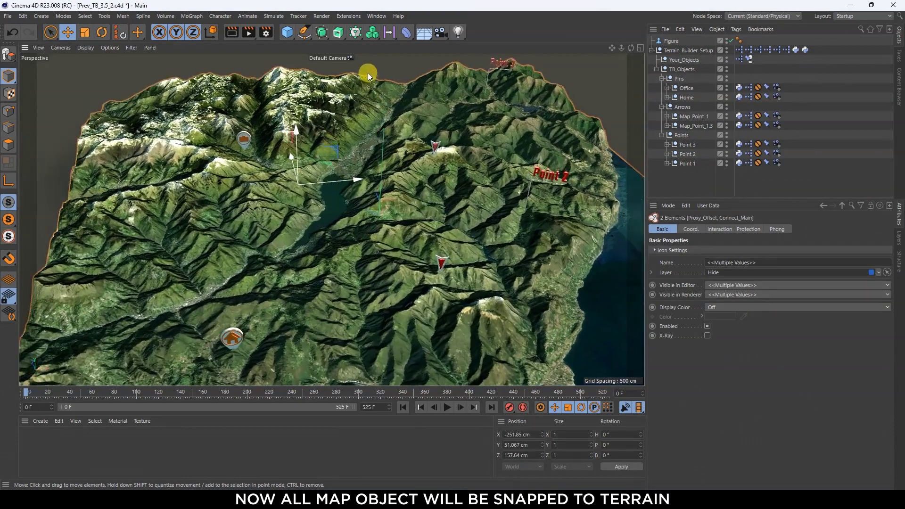
# Orbit around the terrain from several sides, checking markers stay snapped near the terrain edge.
pyautogui.click(454, 216)
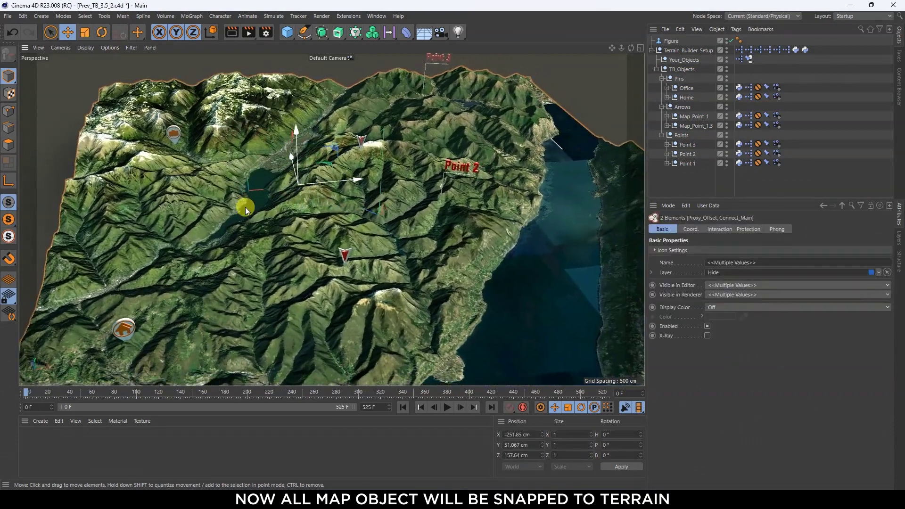
pyautogui.click(454, 193)
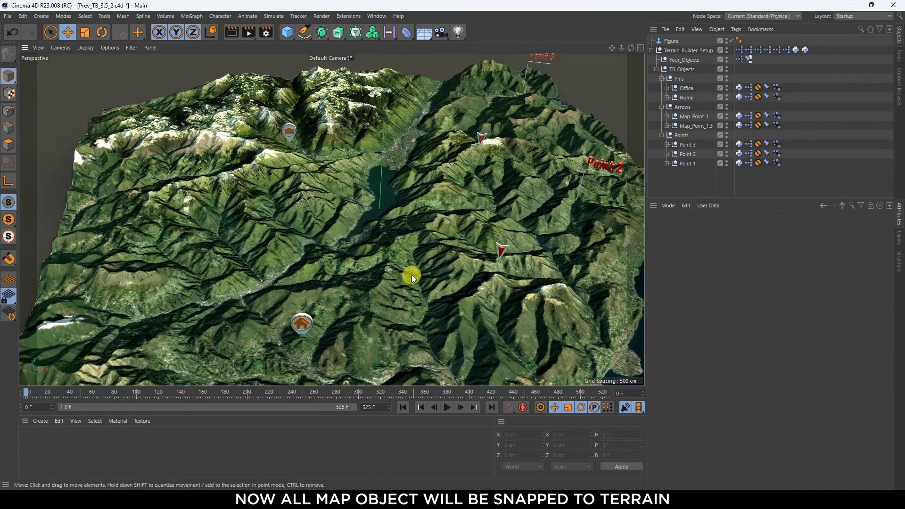
pyautogui.click(412, 297)
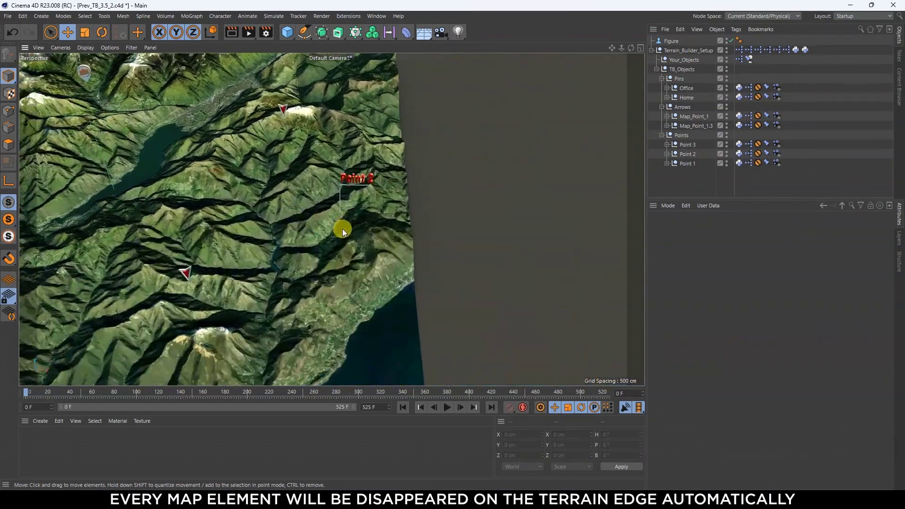
pyautogui.click(265, 228)
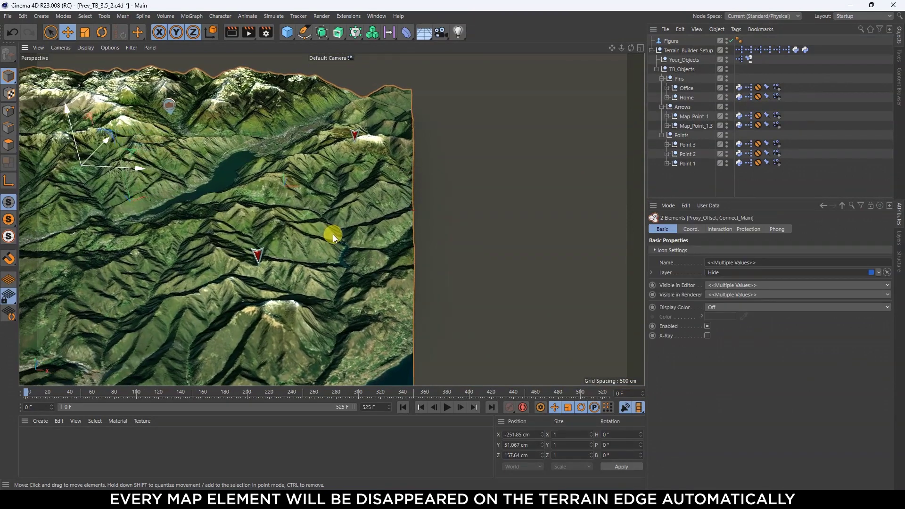